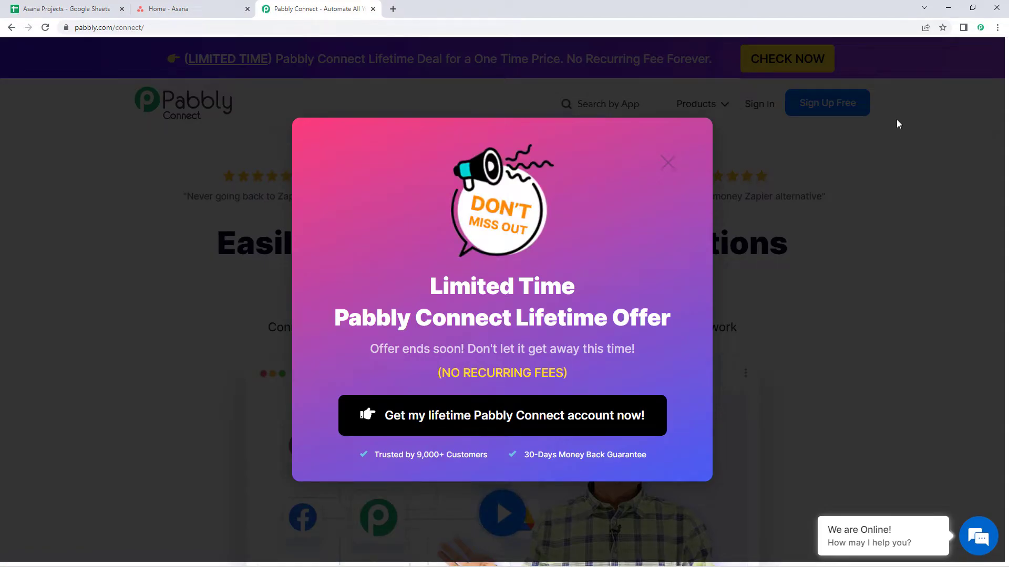
# Step: Dismiss the lifetime offer popup, sign in to the Pabbly account and open Pabbly Connect
pyautogui.click(667, 162)
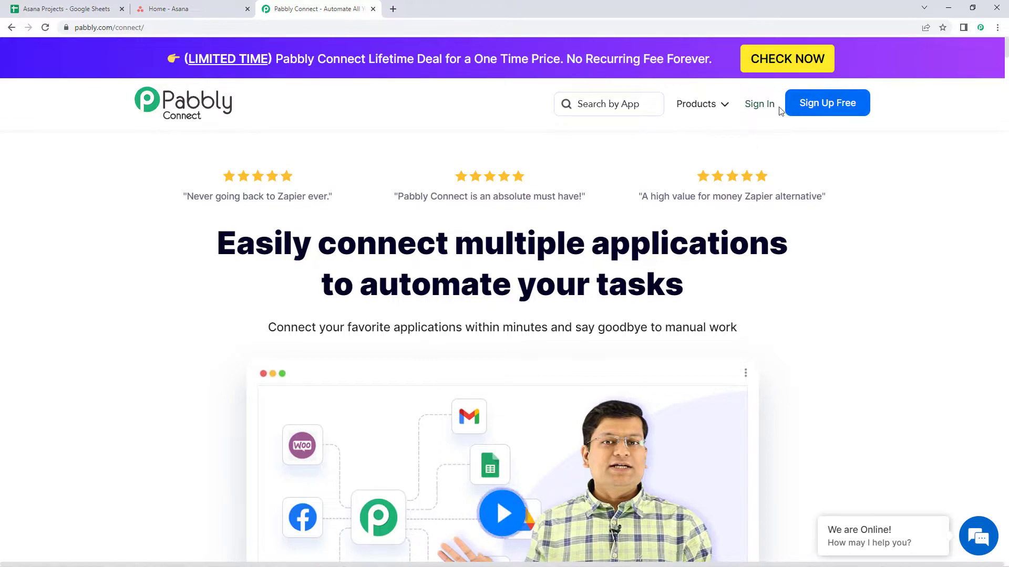
pyautogui.click(756, 109)
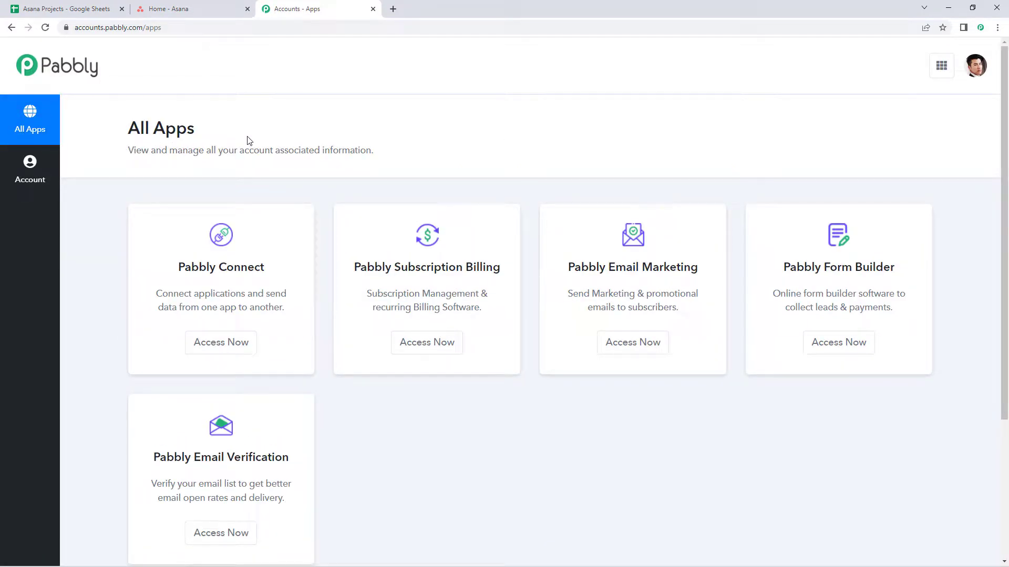
pyautogui.click(227, 350)
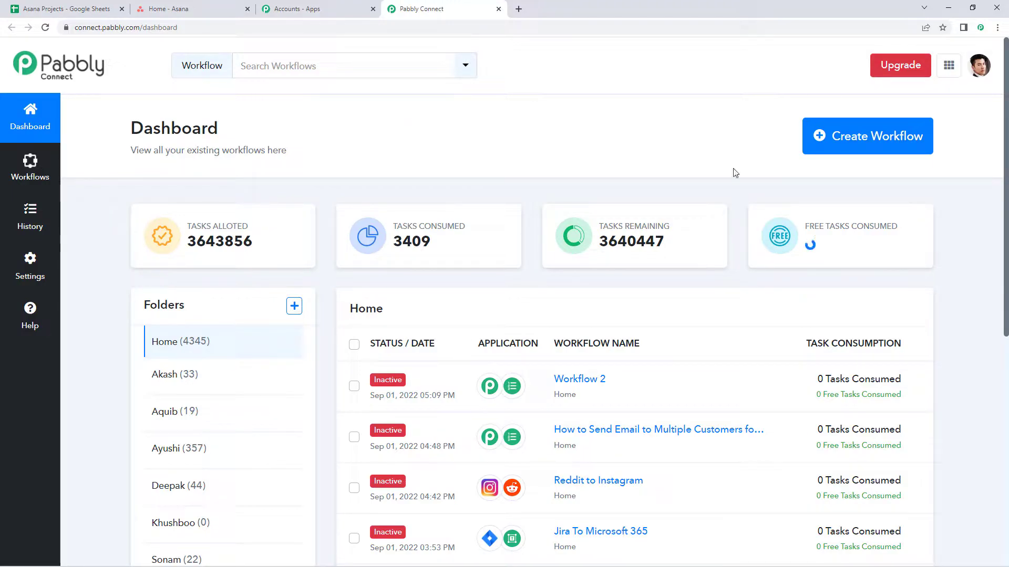
# Step: Create a workflow named Google Sheets to Asana and collapse its trigger section to show both steps
pyautogui.click(837, 144)
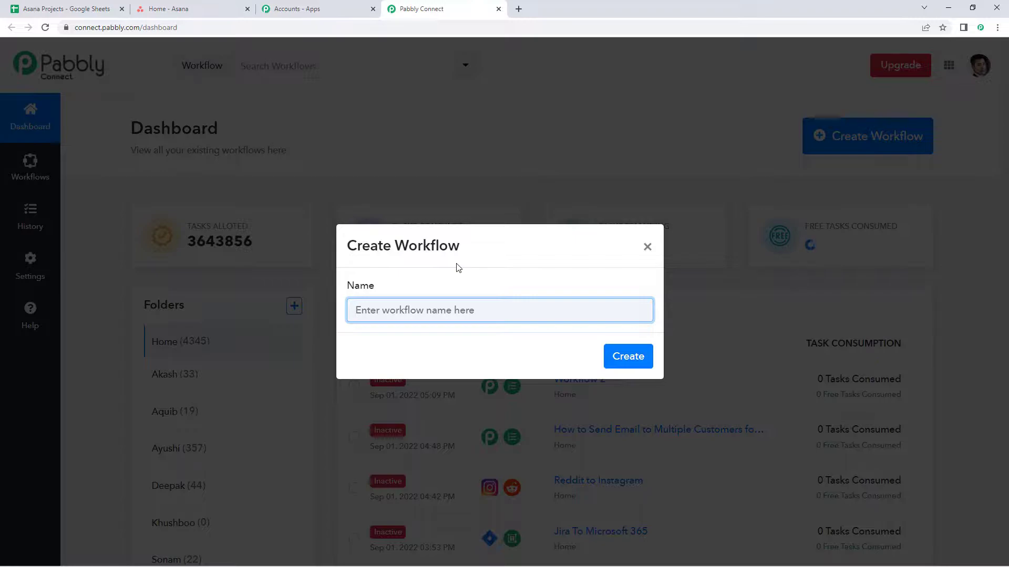
pyautogui.write('Google Sheets to Asana')
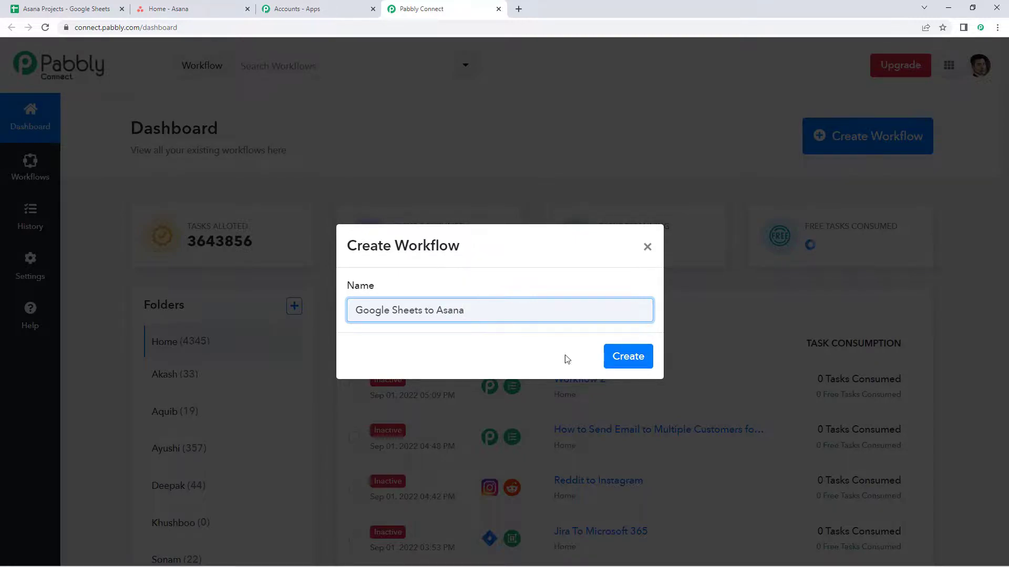
pyautogui.click(618, 356)
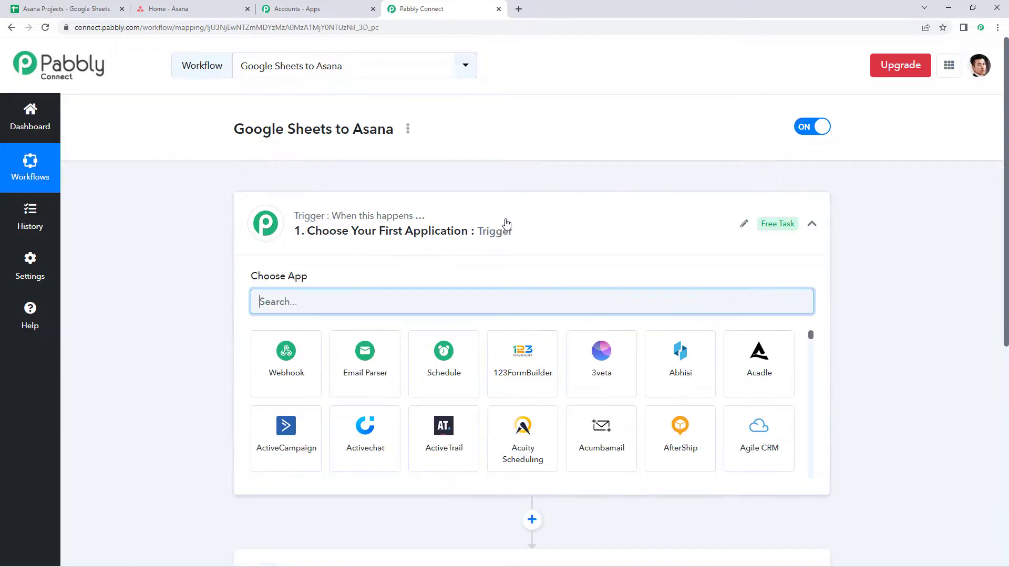
pyautogui.click(506, 225)
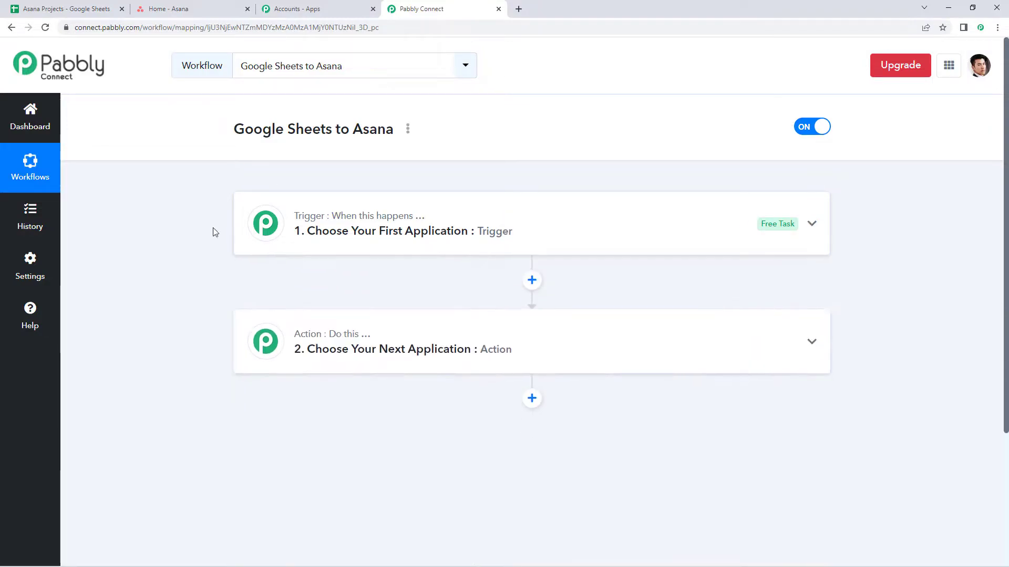
pyautogui.scroll(-1, 218, 227)
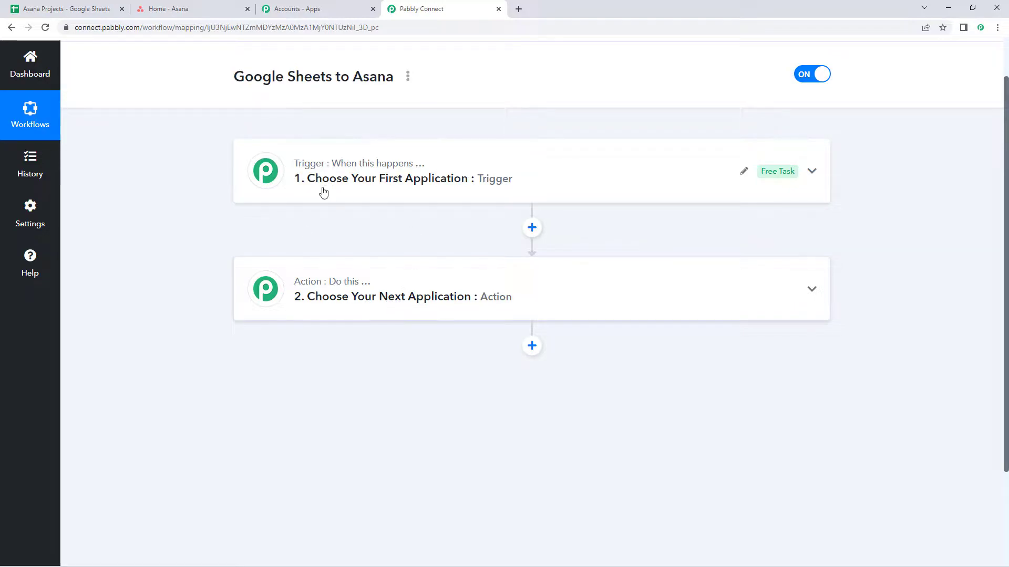
# Step: View the Asana Projects spreadsheet and Asana home page, and set the workflow trigger to Google Sheets with the event New or Updated Spreadsheet Row
pyautogui.click(344, 181)
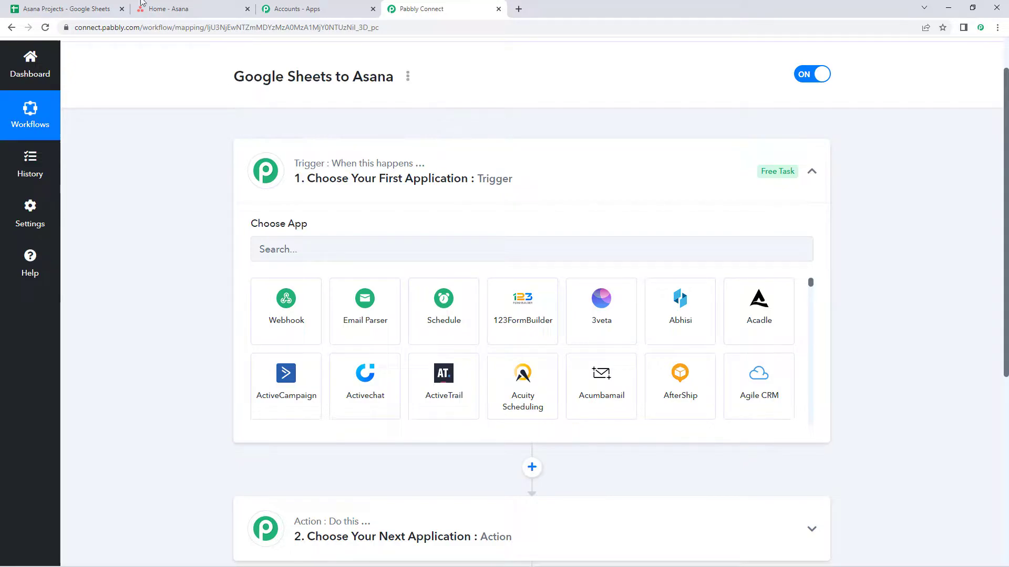
pyautogui.click(96, 6)
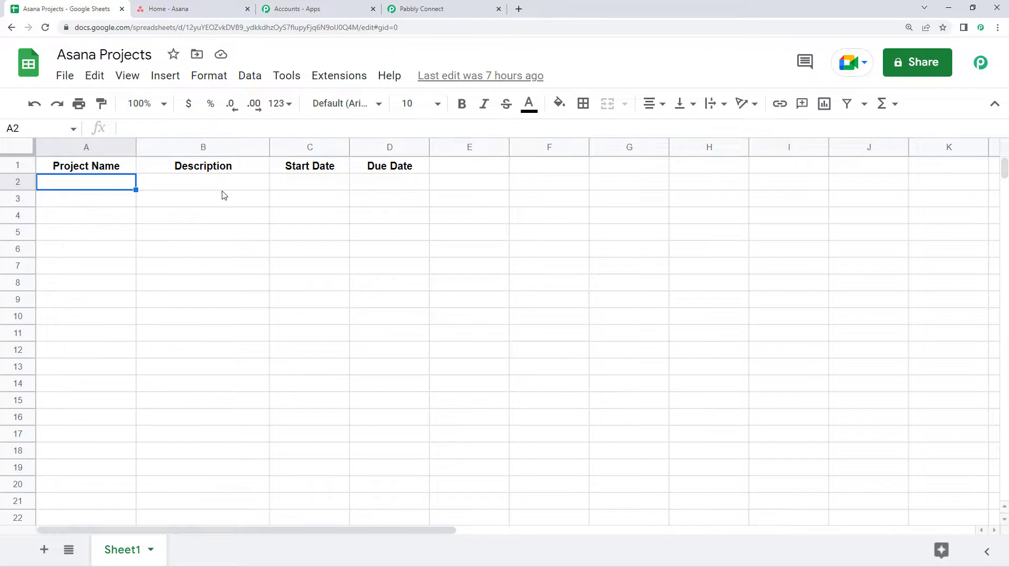
pyautogui.click(434, 7)
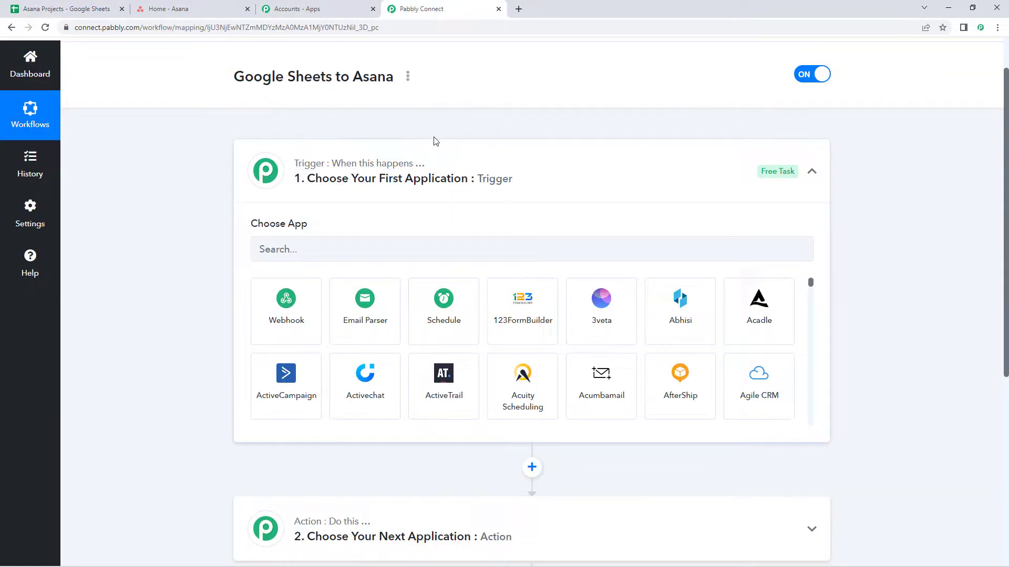
pyautogui.click(214, 5)
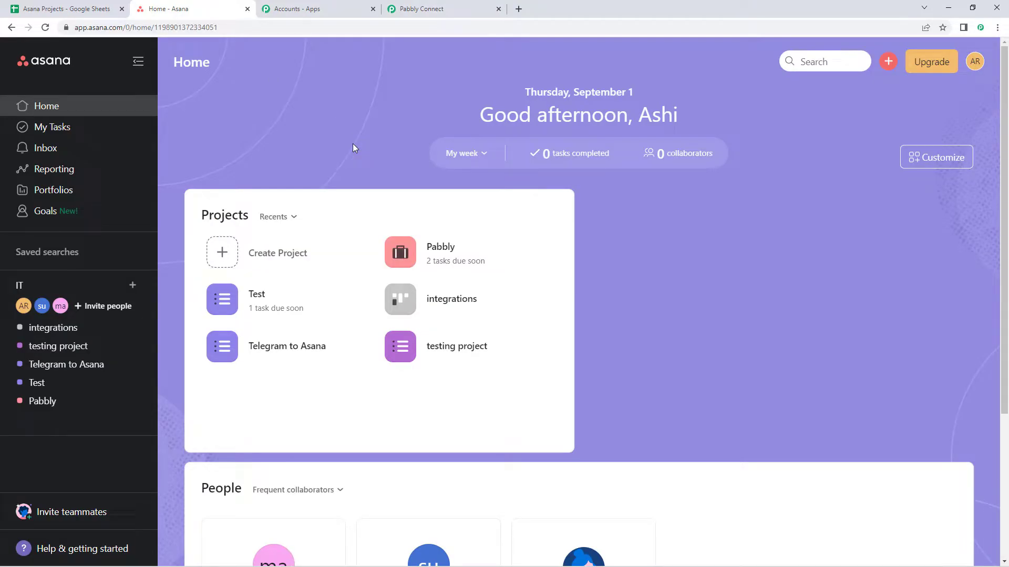
pyautogui.click(424, 9)
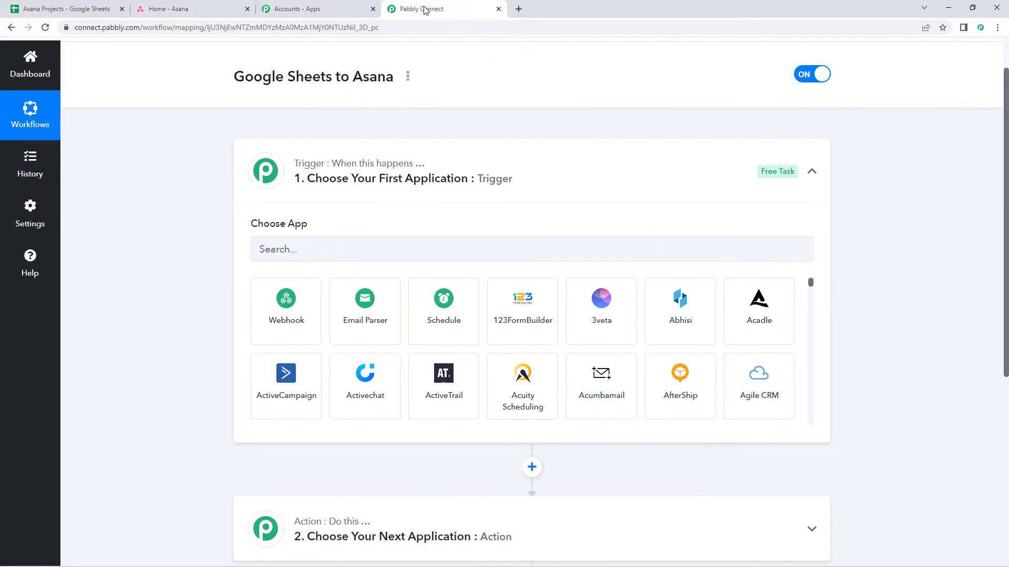
pyautogui.click(326, 243)
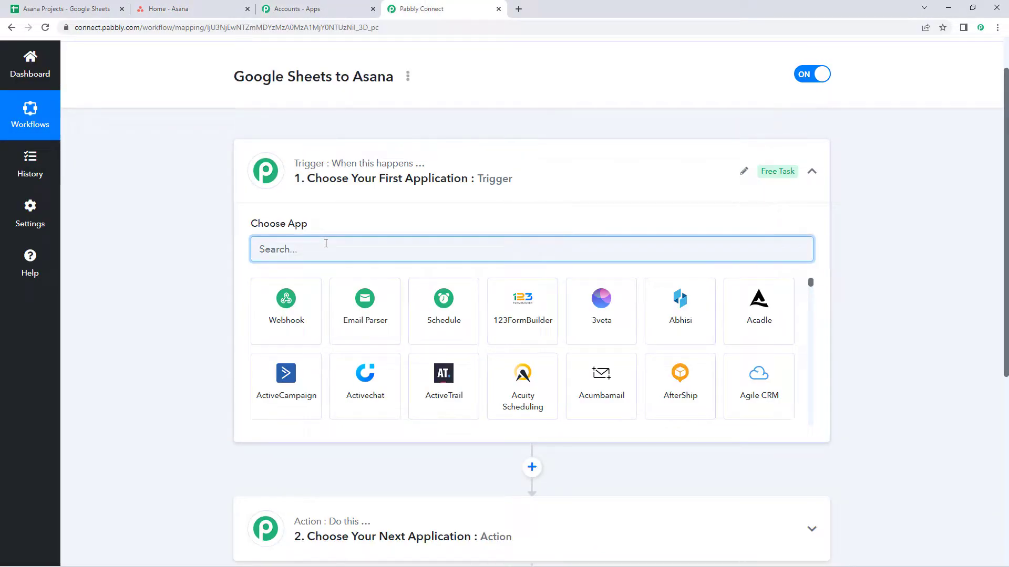
pyautogui.write('Google Sheets')
pyautogui.click(311, 296)
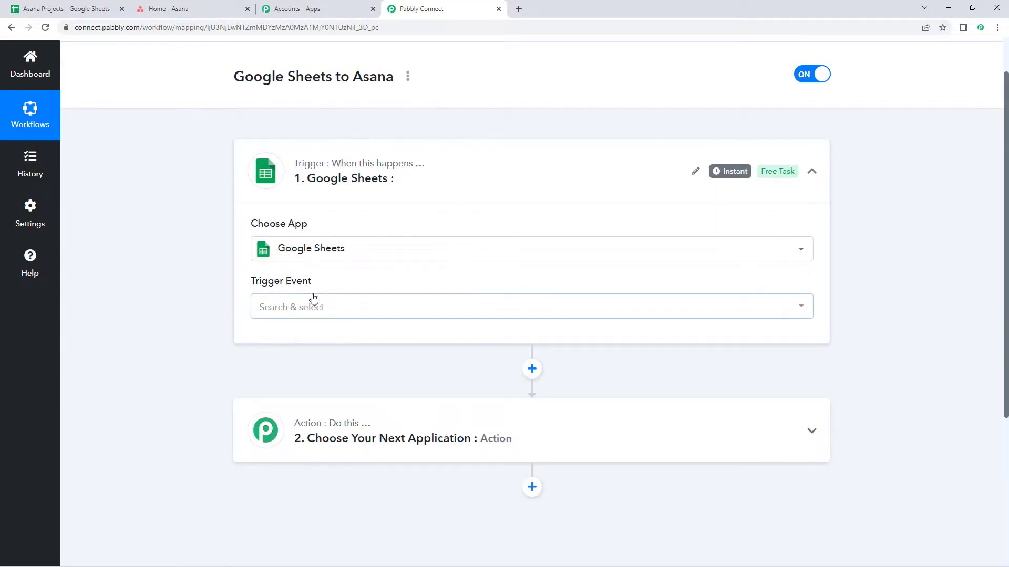
pyautogui.click(357, 311)
pyautogui.scroll(-2, 349, 286)
pyautogui.click(323, 265)
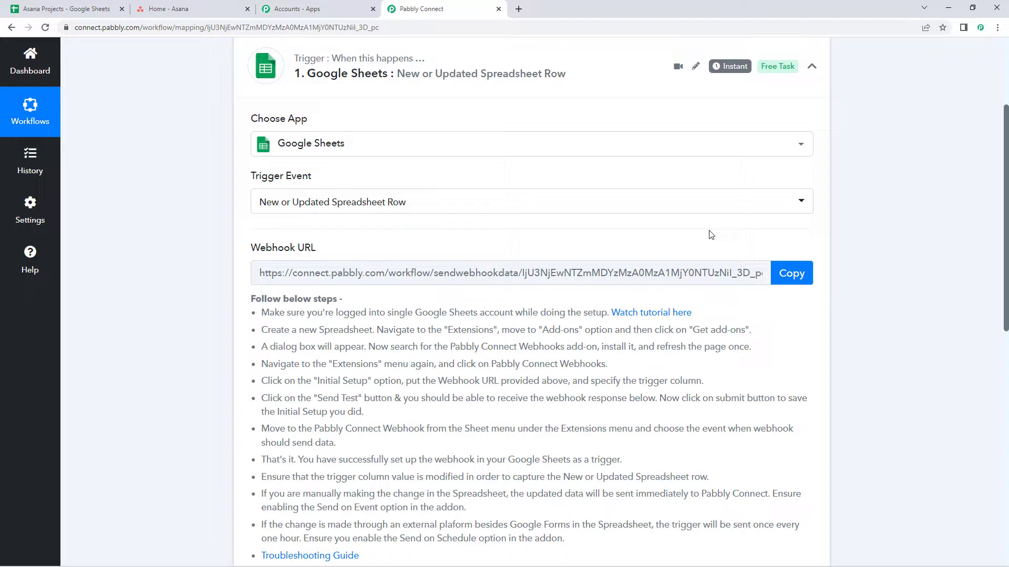
# Step: Look over the trigger's webhook setup instructions and copy its webhook URL
pyautogui.scroll(-2, 710, 234)
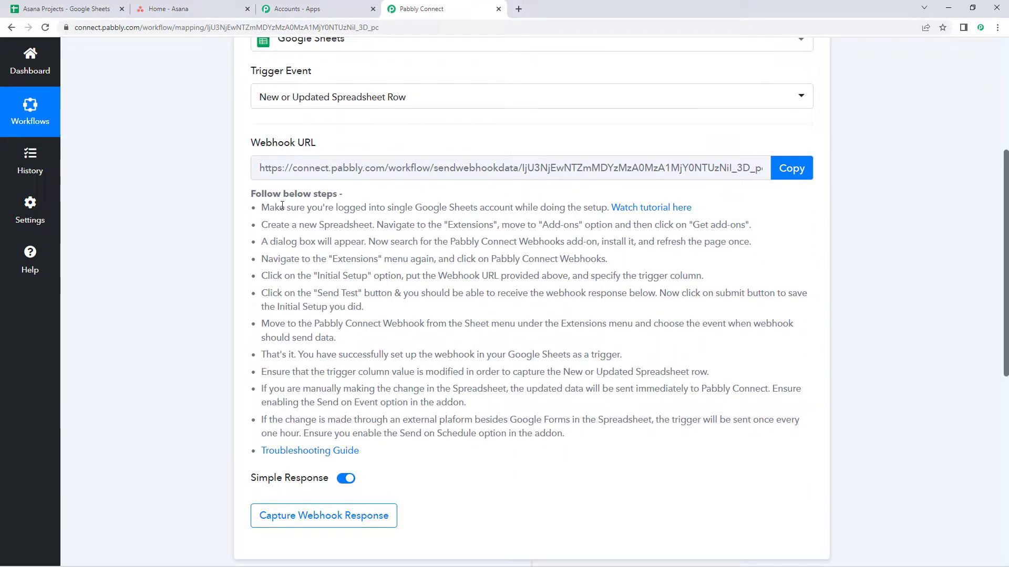
pyautogui.moveTo(284, 234); pyautogui.dragTo(563, 443)
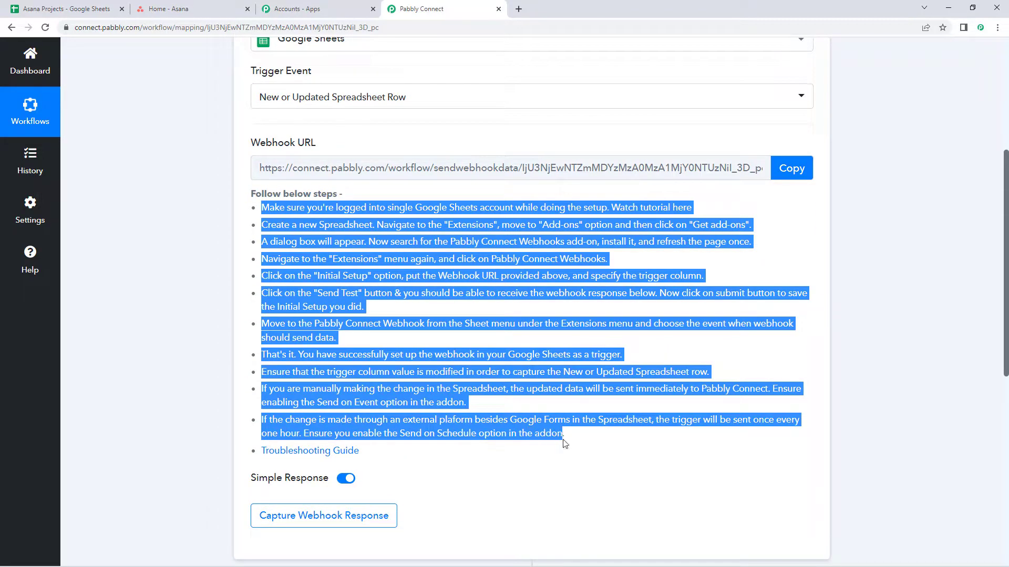
pyautogui.click(564, 443)
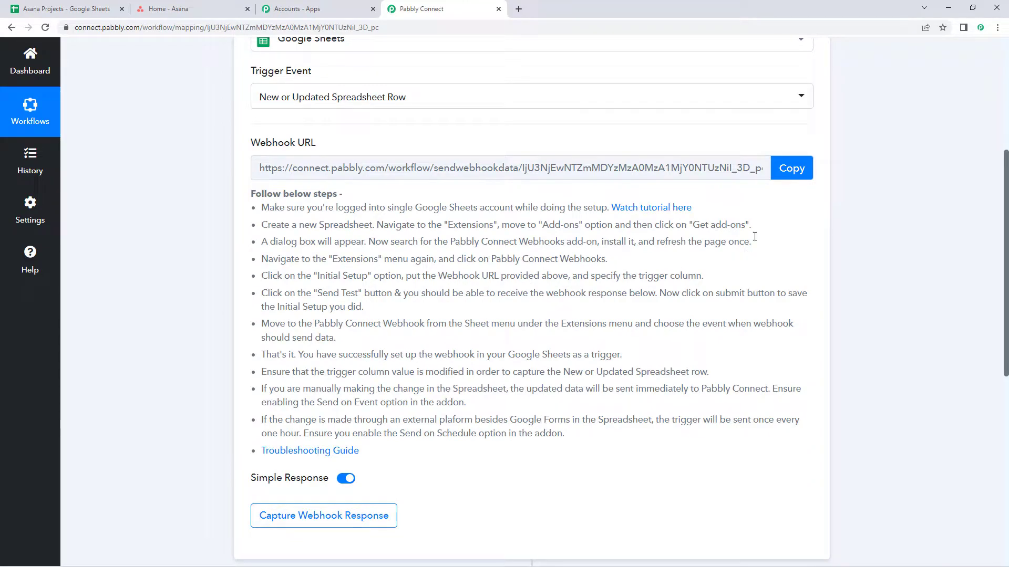
pyautogui.click(791, 168)
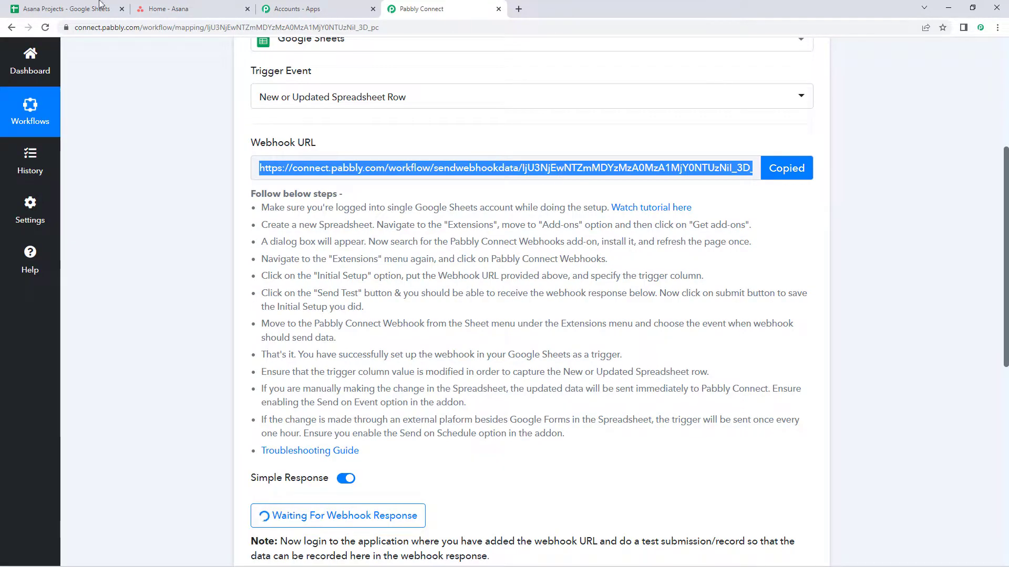
# Step: Switch to the Asana Projects spreadsheet in Google Sheets and look up the Pabbly Connect Webhooks add-on in the Google Workspace Marketplace
pyautogui.click(66, 9)
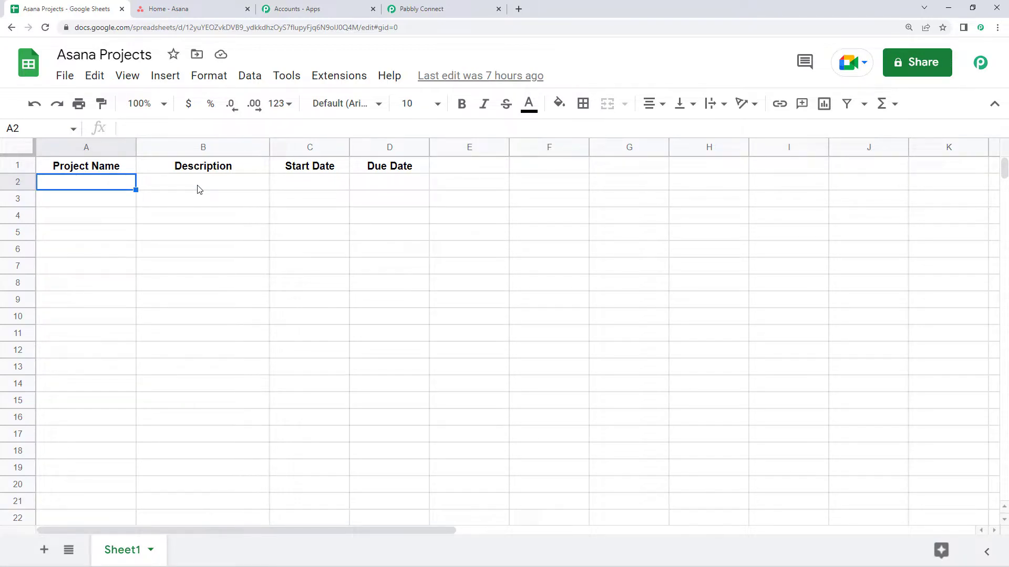
pyautogui.click(338, 76)
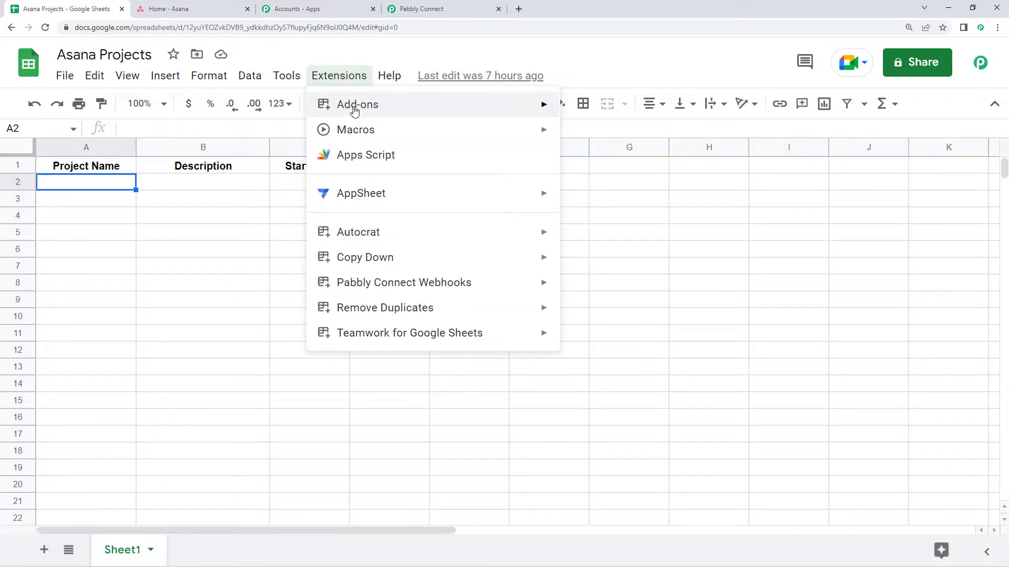
pyautogui.moveTo(353, 104)
pyautogui.click(609, 110)
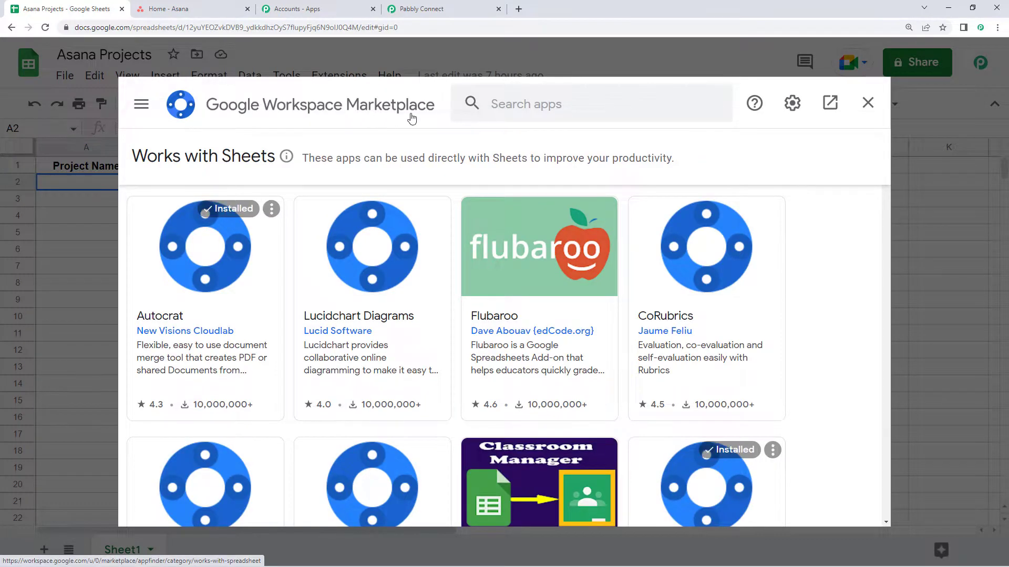
pyautogui.click(562, 104)
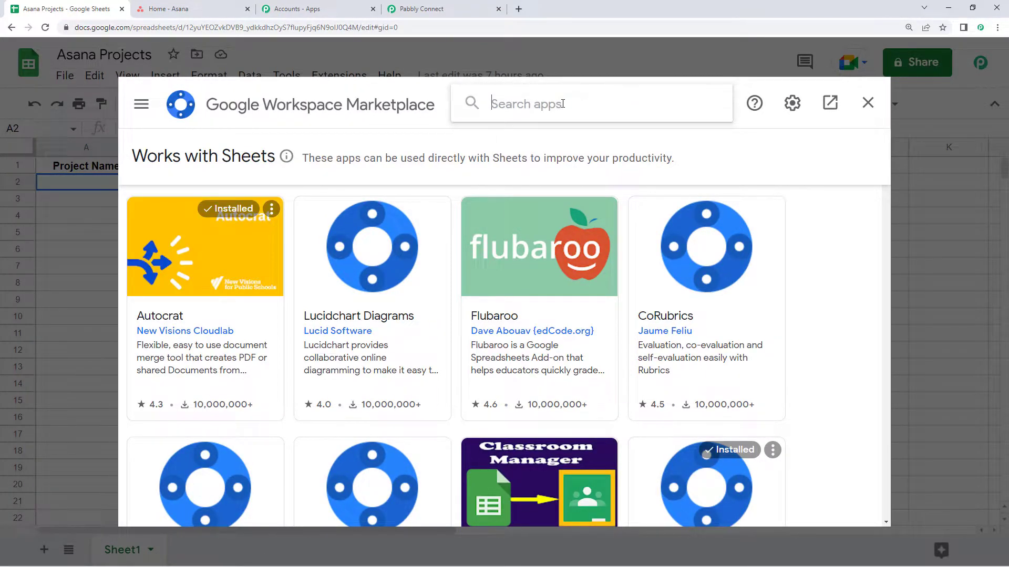
pyautogui.write('Pabbly')
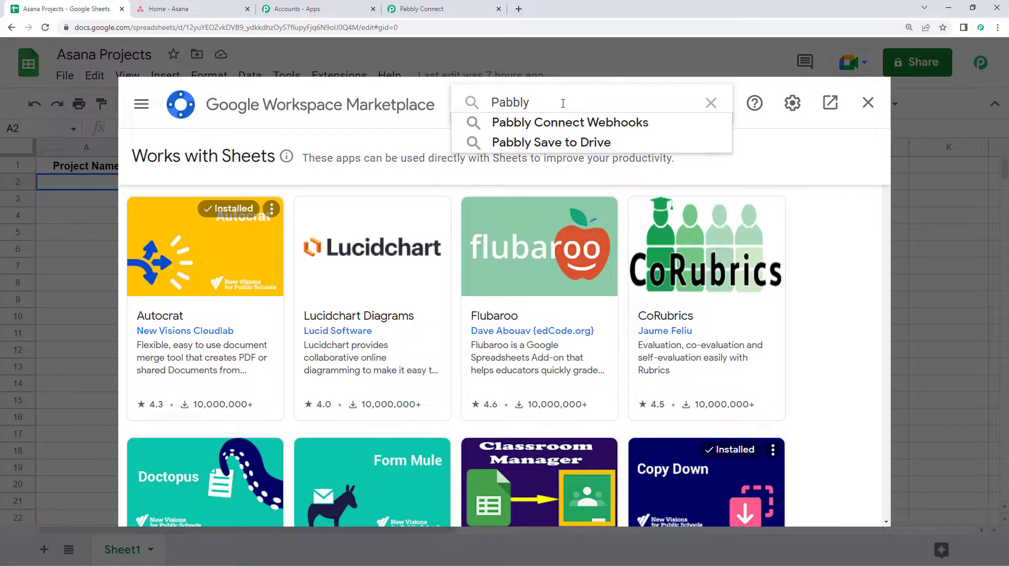
pyautogui.press('Down')
pyautogui.press('Return')
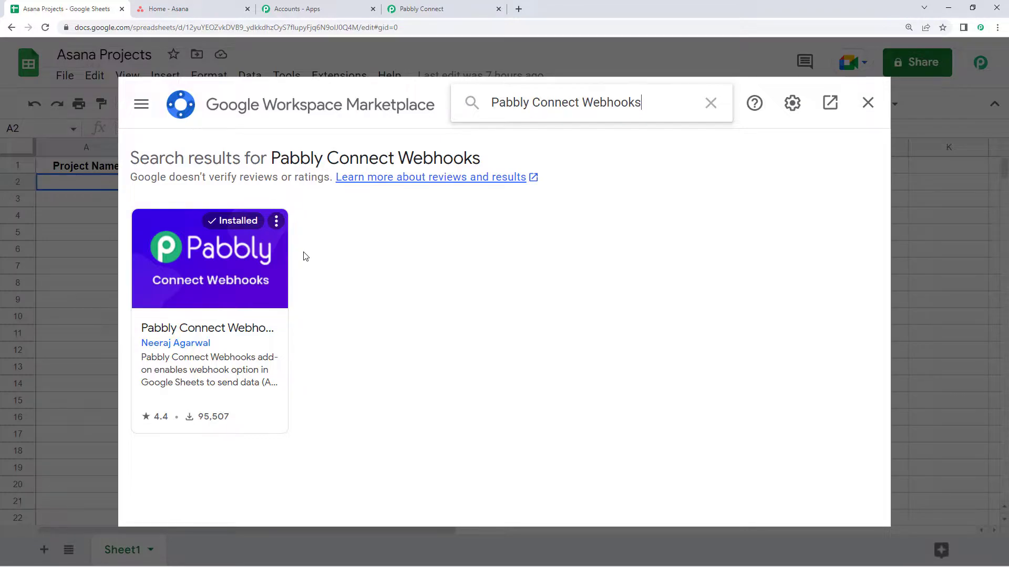
pyautogui.click(868, 103)
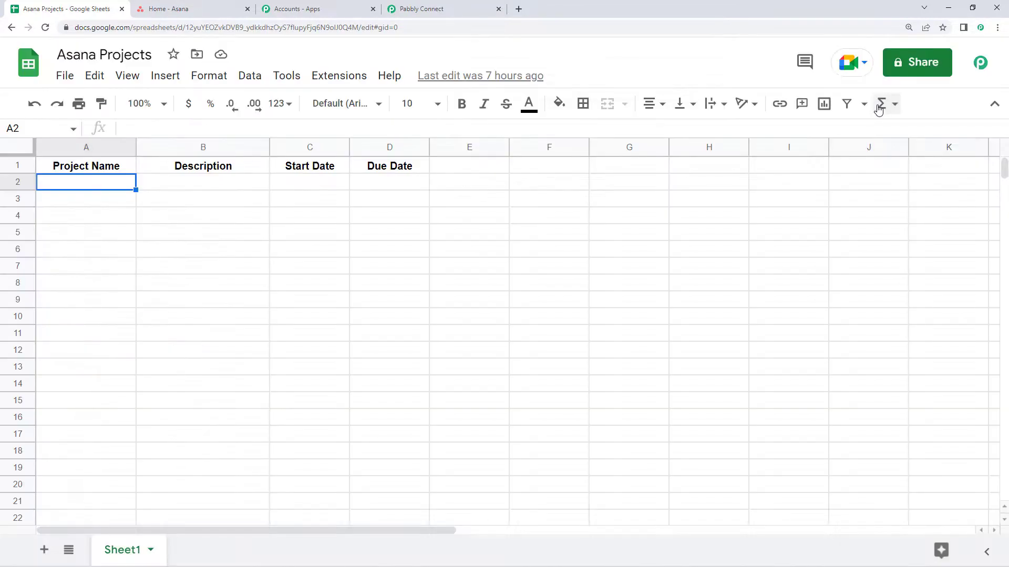
# Step: Reload the spreadsheet, paste the copied webhook URL into the Pabbly Connect Webhooks initial setup, and move the dialog clear of the header columns
pyautogui.click(45, 29)
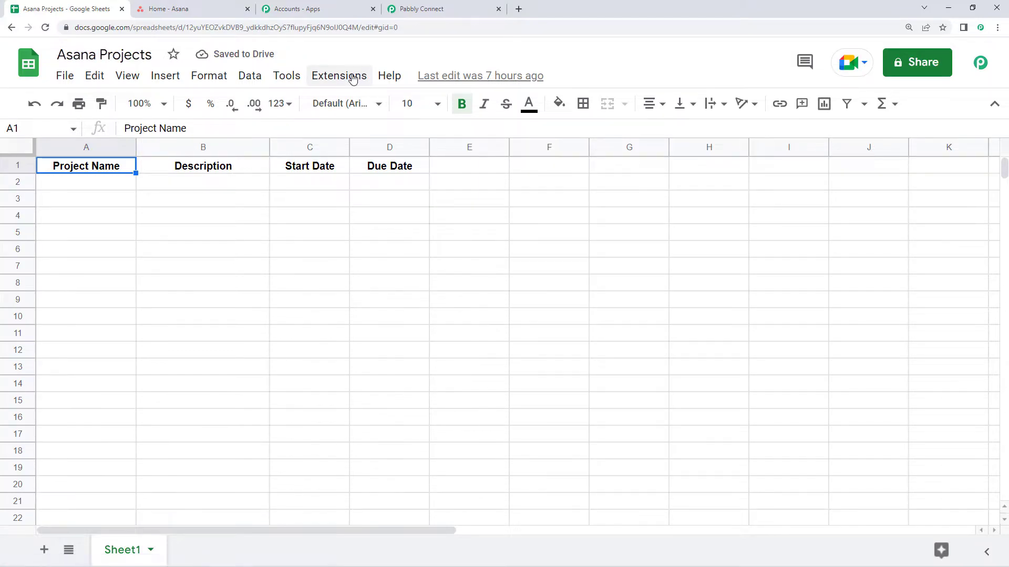
pyautogui.click(341, 77)
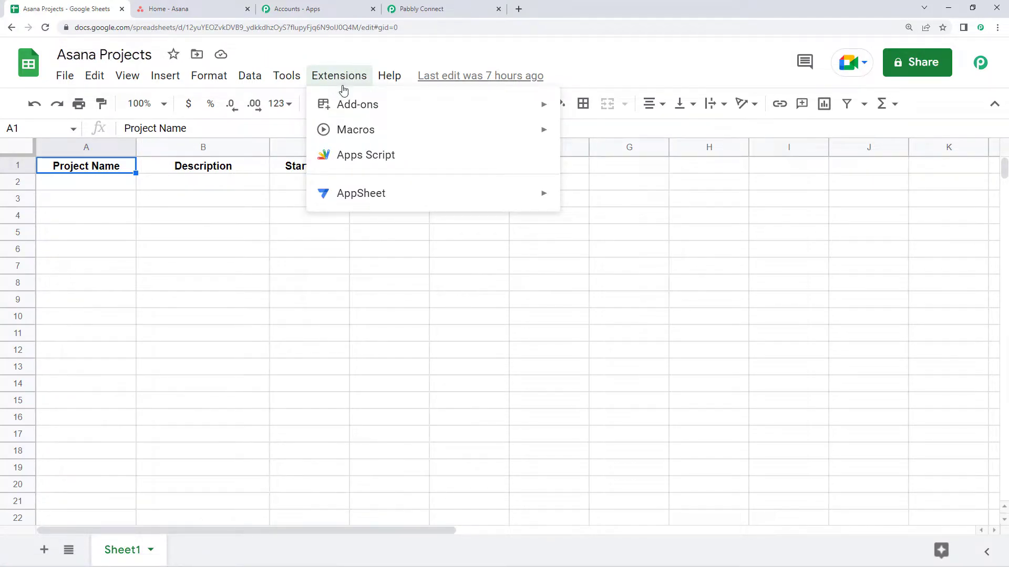
pyautogui.moveTo(366, 291)
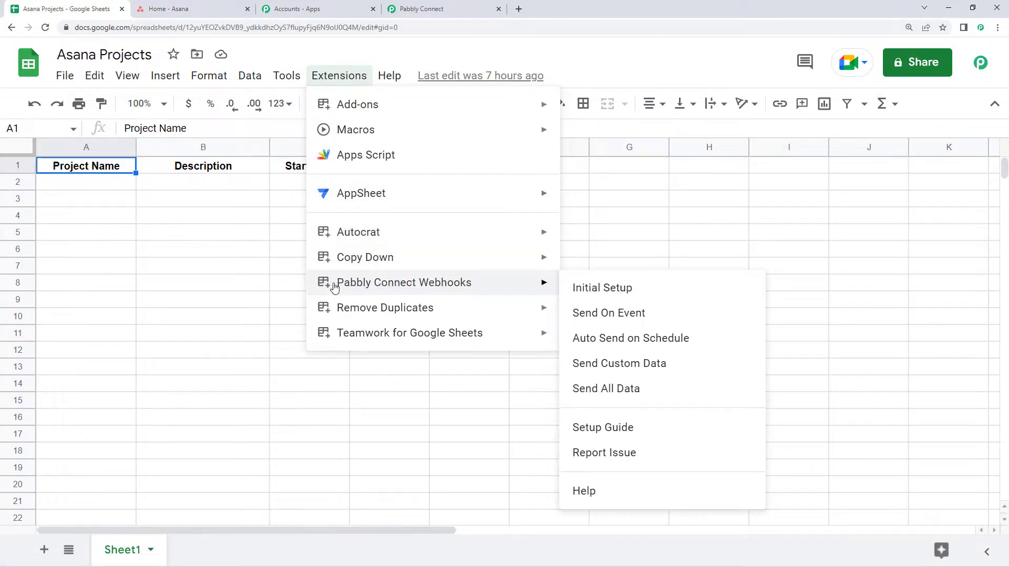
pyautogui.click(653, 295)
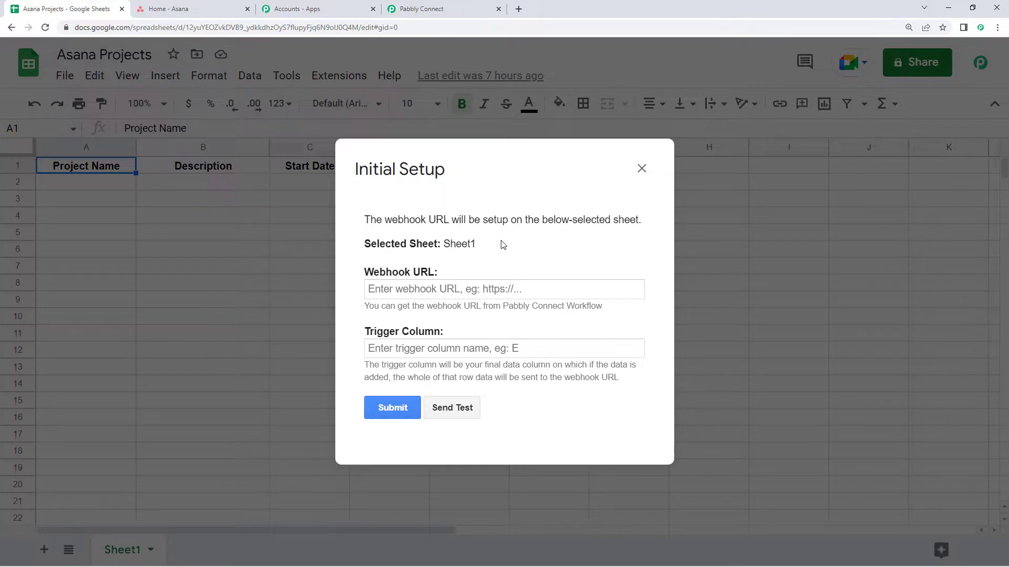
pyautogui.click(414, 290)
pyautogui.rightClick(412, 295)
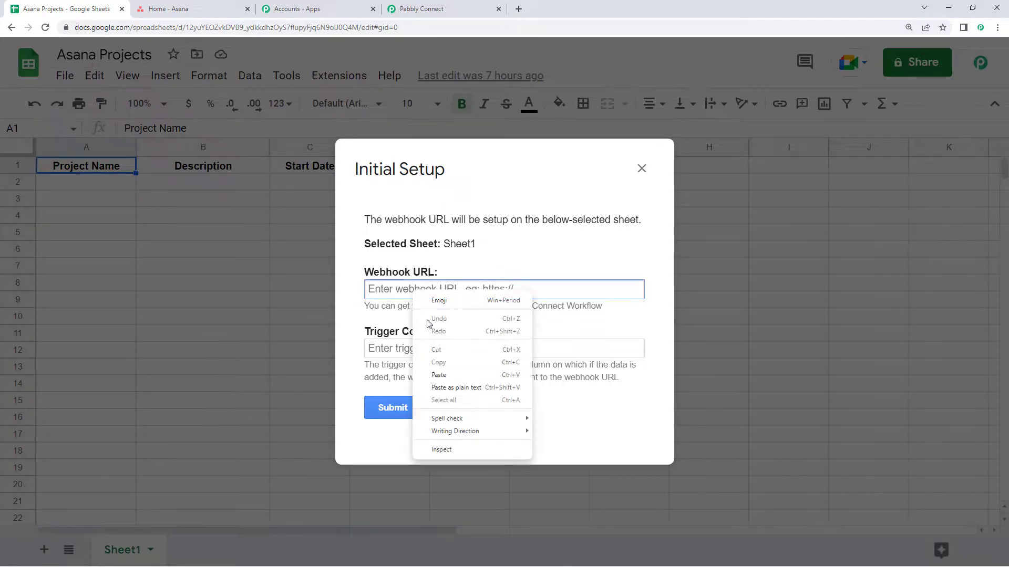
pyautogui.click(449, 374)
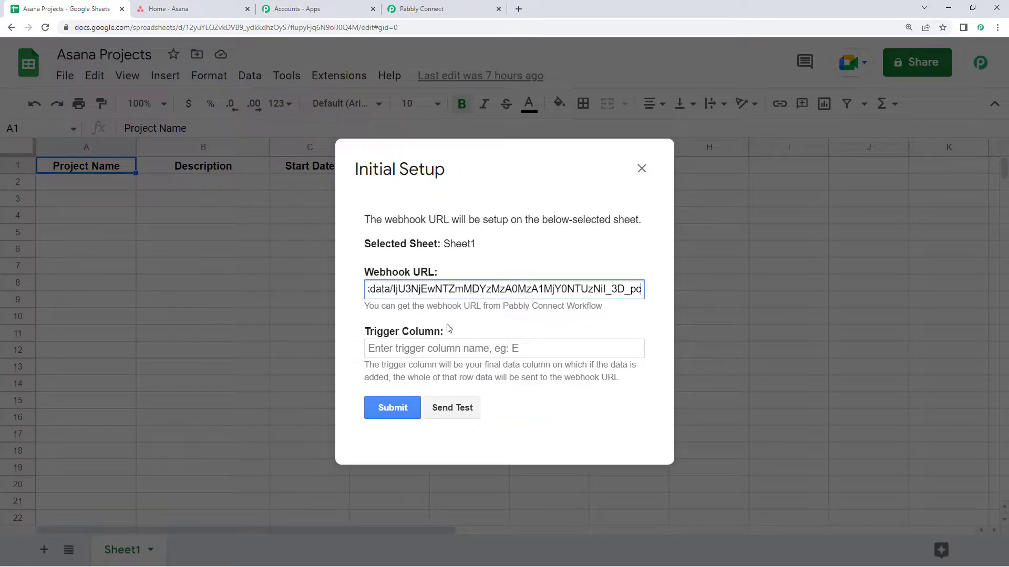
pyautogui.moveTo(474, 179); pyautogui.dragTo(607, 244)
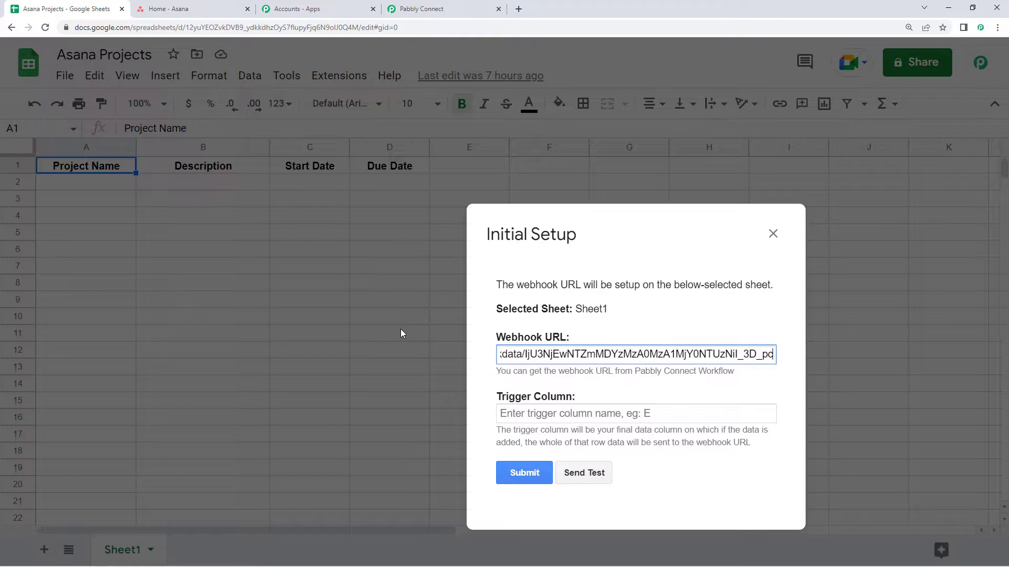
pyautogui.moveTo(657, 284); pyautogui.dragTo(497, 239)
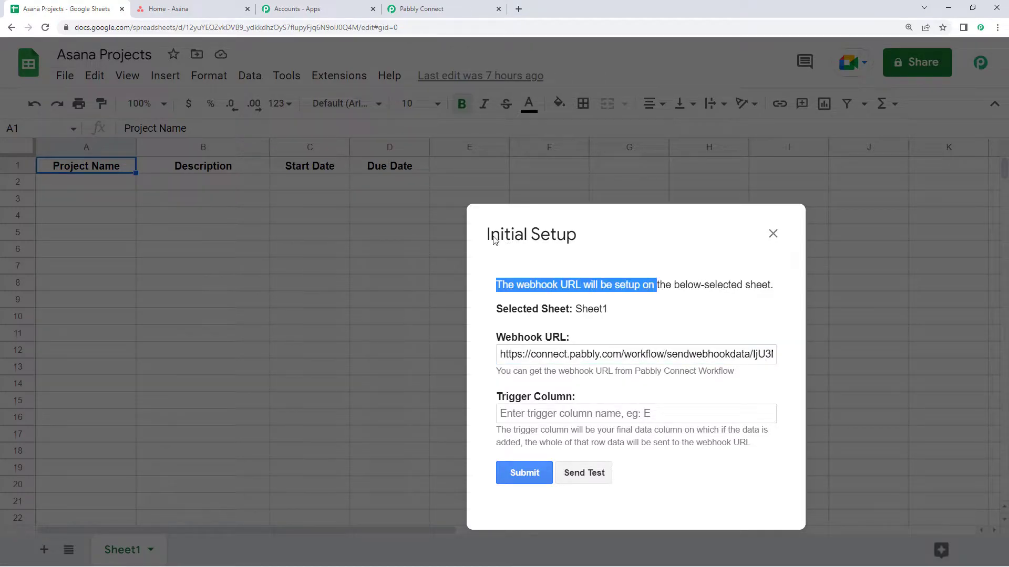
# Step: Set the trigger column to D in the webhook initial setup, submit the configuration and close the dialog
pyautogui.moveTo(638, 239); pyautogui.dragTo(444, 186)
pyautogui.click(480, 248)
pyautogui.click(396, 363)
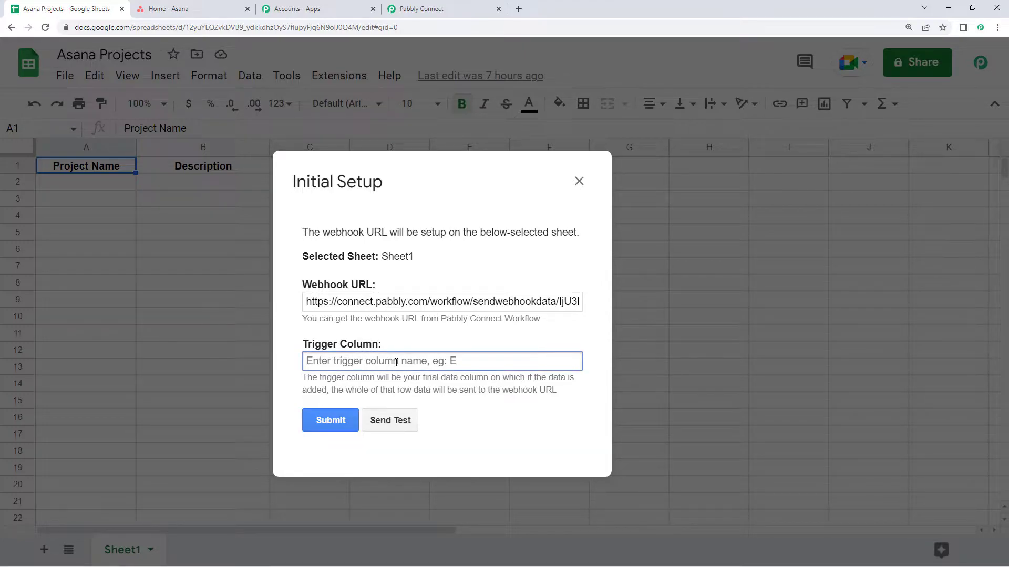
pyautogui.write('D')
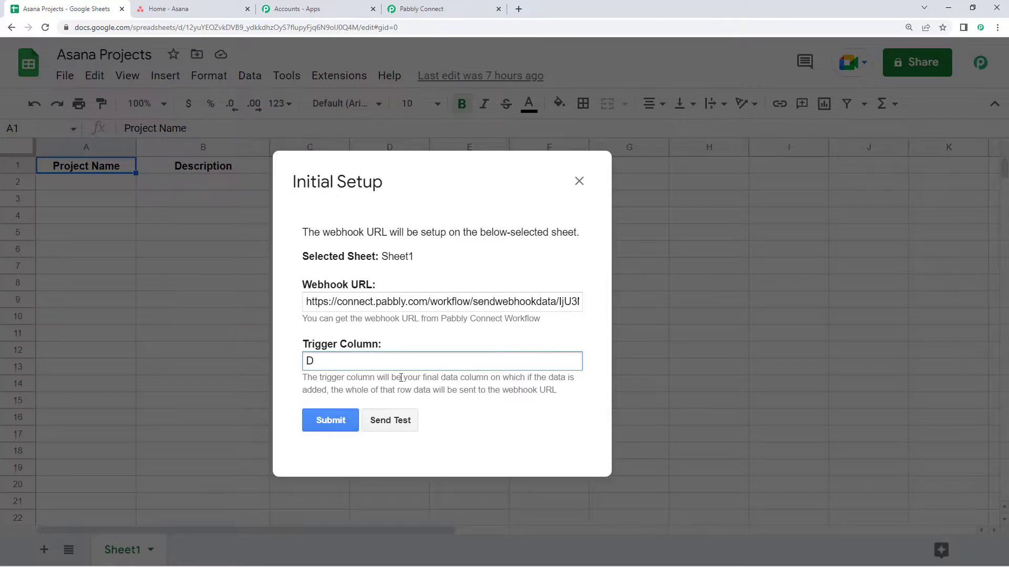
pyautogui.click(329, 421)
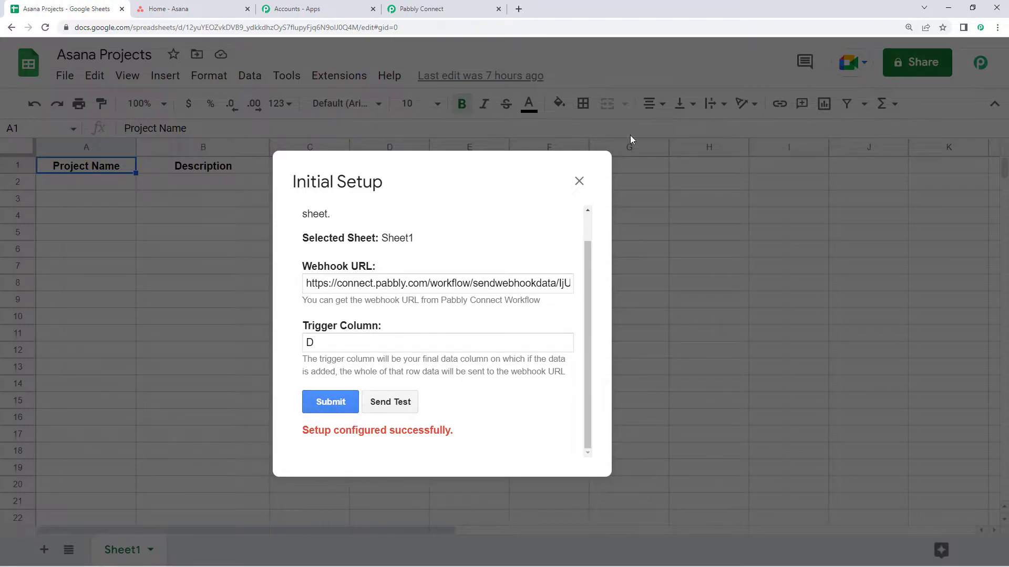
pyautogui.click(580, 182)
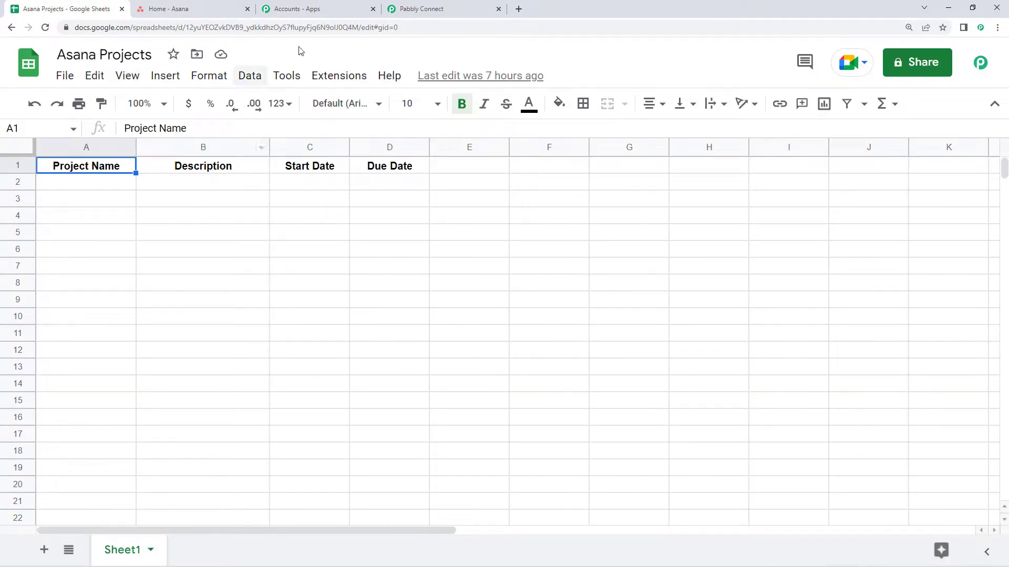
# Step: Enable Send On Event for the spreadsheet in the Pabbly Connect Webhooks add-on
pyautogui.click(339, 76)
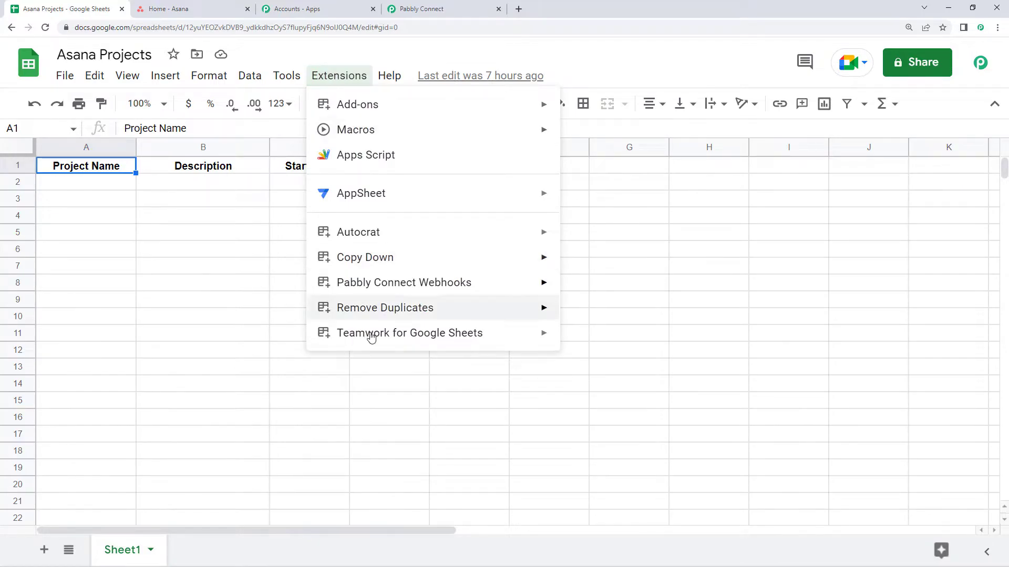
pyautogui.moveTo(395, 289)
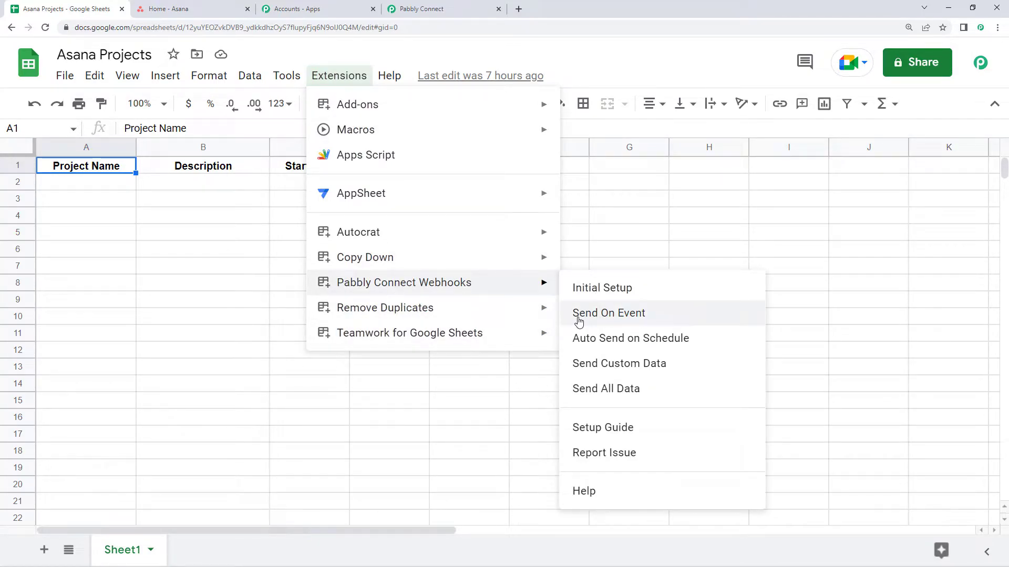
pyautogui.click(578, 318)
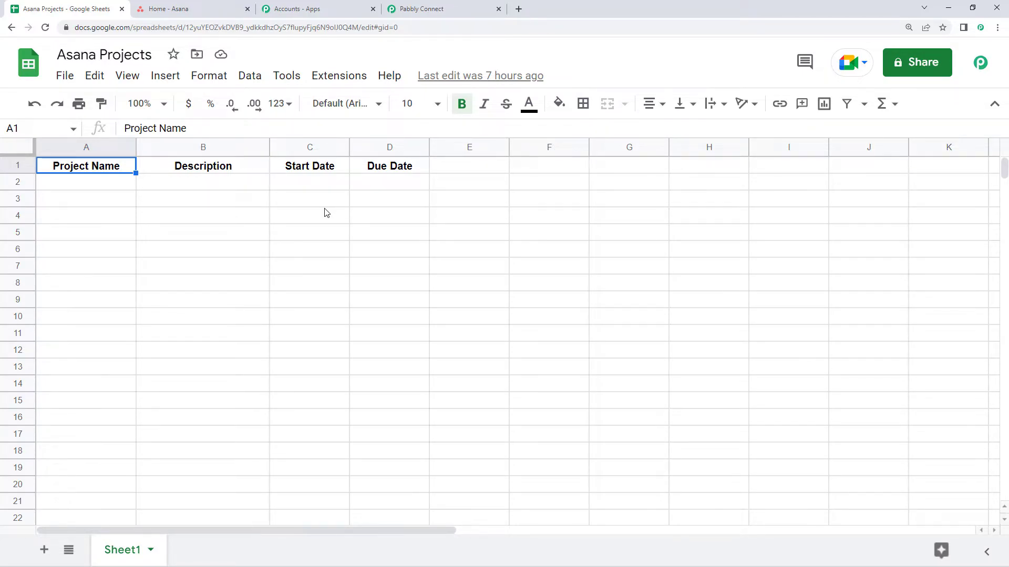
# Step: Switch to the Pabbly Connect workflow to check the trigger's webhook response status, and return to the Asana Projects spreadsheet
pyautogui.moveTo(103, 187); pyautogui.dragTo(394, 181)
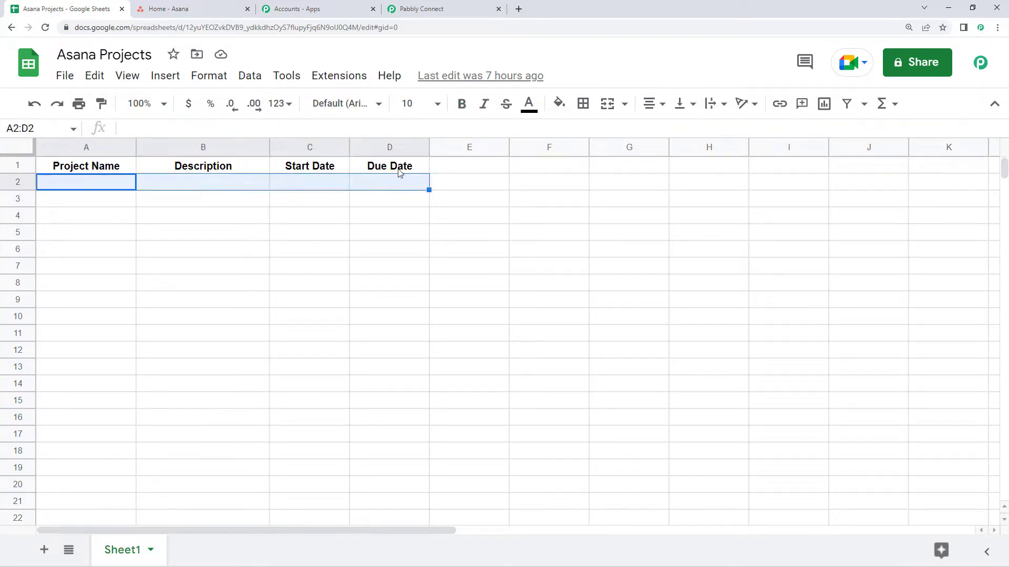
pyautogui.click(442, 5)
pyautogui.scroll(-5, 388, 257)
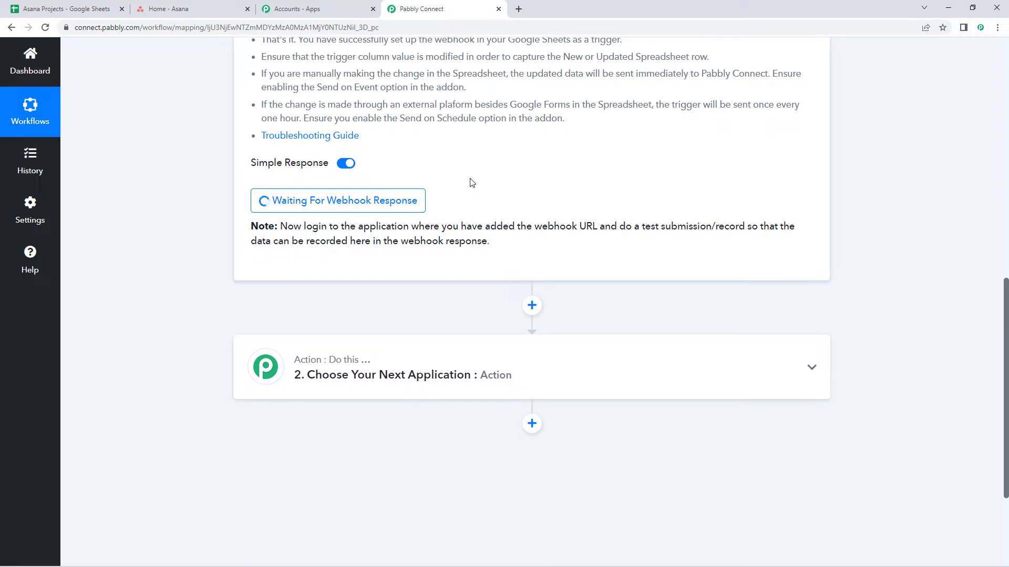
pyautogui.click(66, 9)
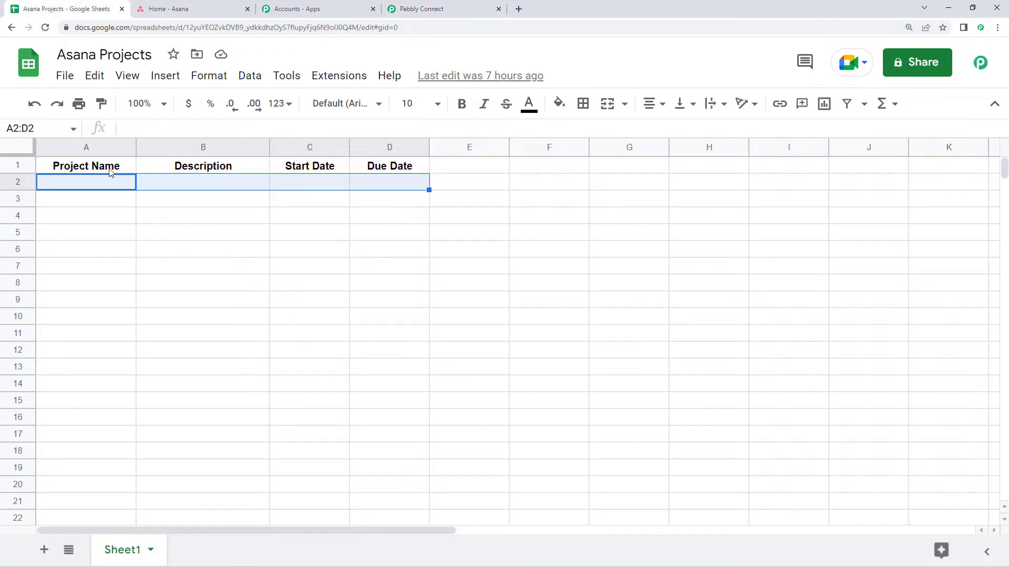
# Step: Enter "Google Docs Integration" as the project name in cell A2
pyautogui.click(92, 185)
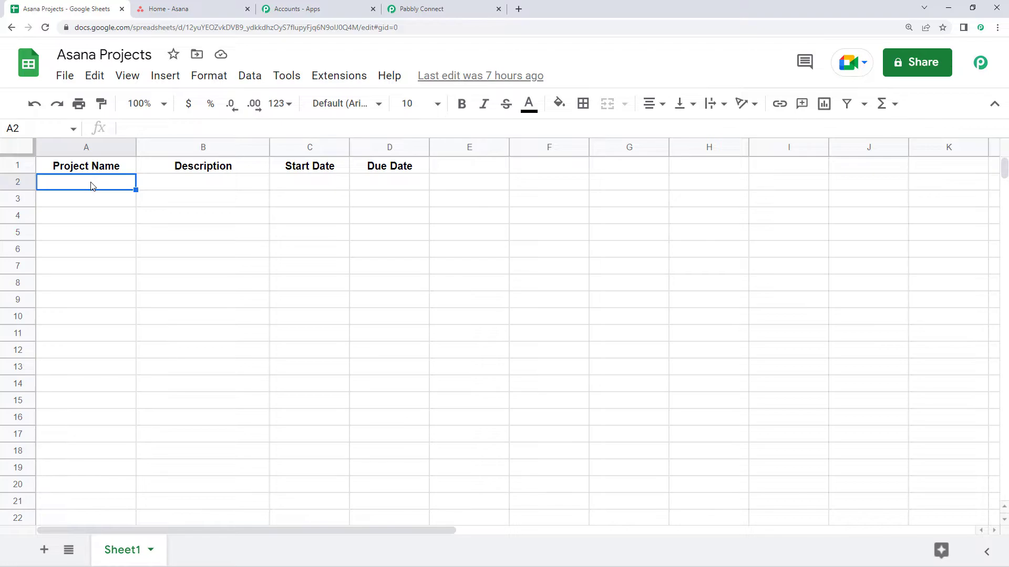
pyautogui.write('Google Docs Integra')
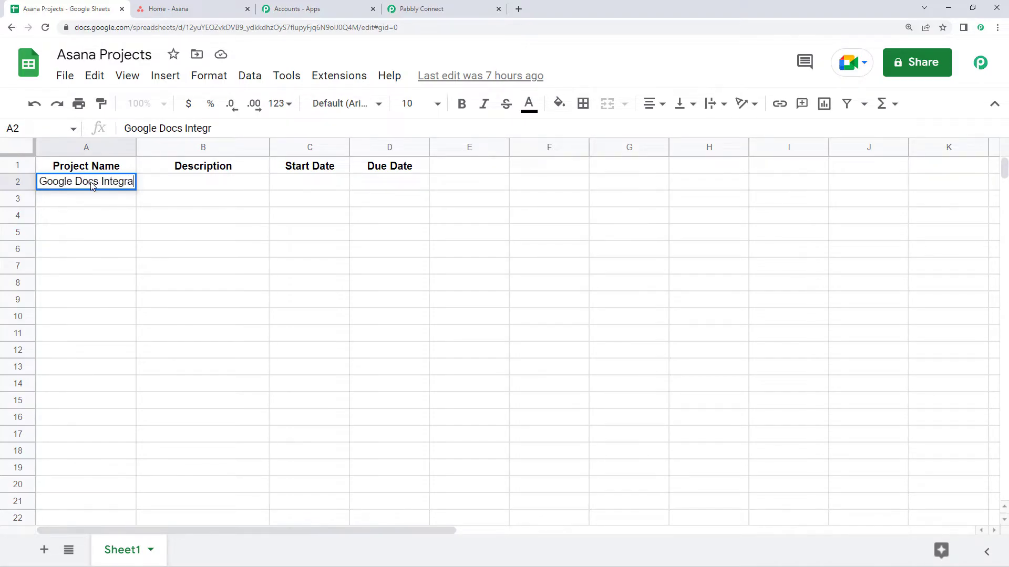
pyautogui.write('tion')
pyautogui.press('Tab')
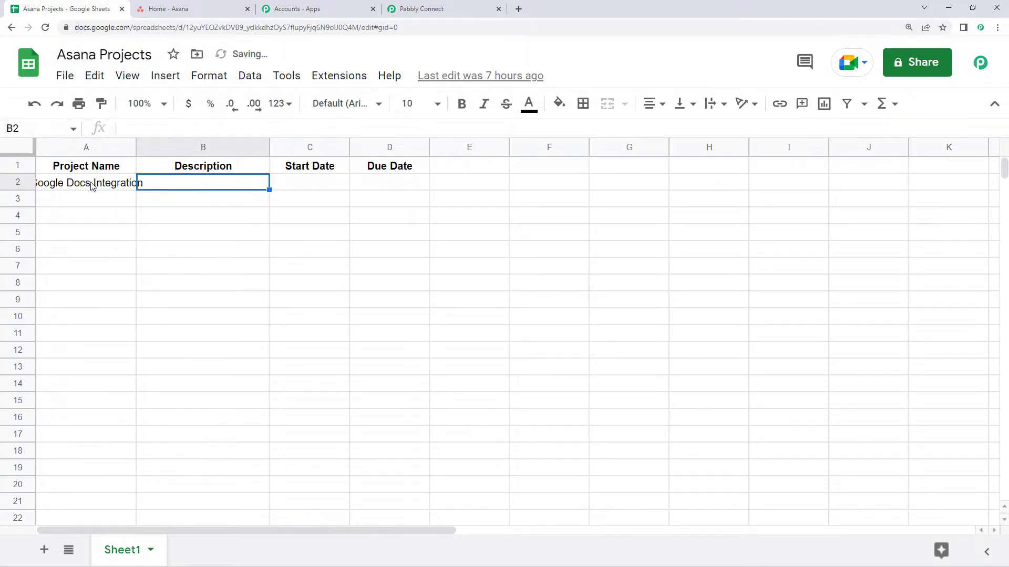
# Step: Enter the description "We have to integrate Google Docs with Pabbly Connect." in cell B2
pyautogui.write('We have to integra')
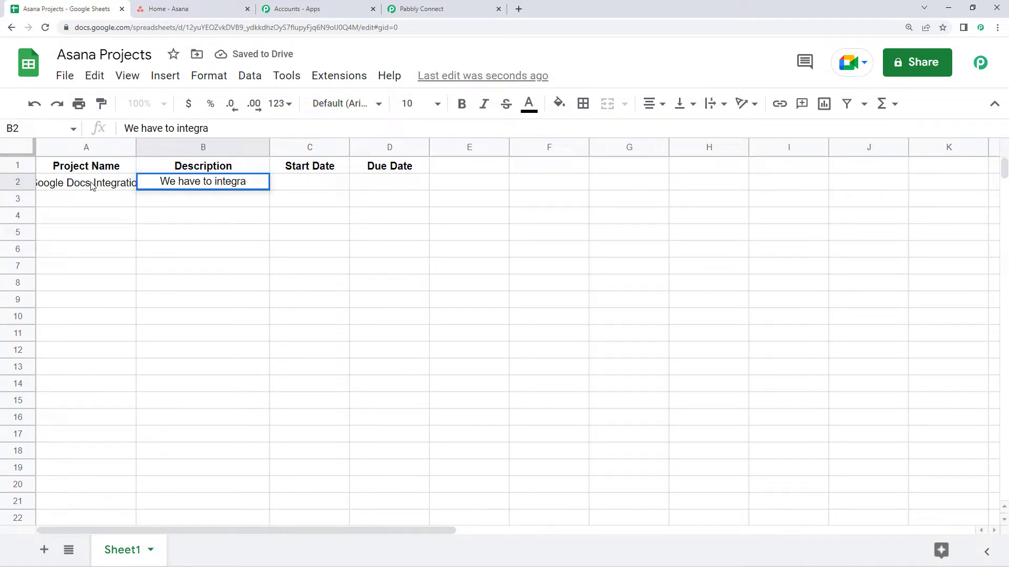
pyautogui.write('te go')
pyautogui.press('BackSpace')
pyautogui.press('BackSpace')
pyautogui.write('Google Docs with Pabbly connect')
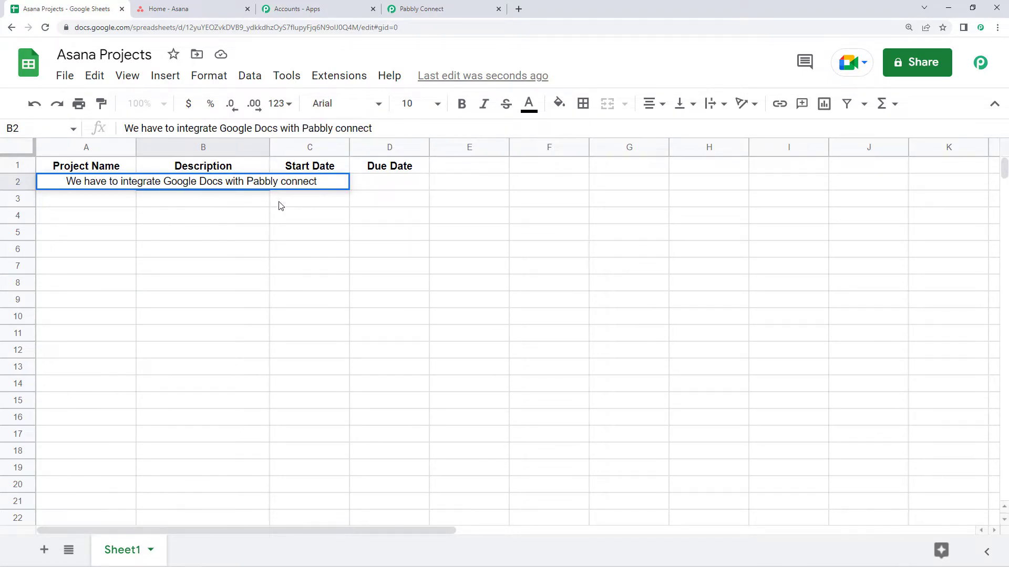
pyautogui.press('BackSpace')
pyautogui.press('BackSpace')
pyautogui.press('BackSpace')
pyautogui.press('BackSpace')
pyautogui.press('BackSpace')
pyautogui.press('BackSpace')
pyautogui.press('BackSpace')
pyautogui.press('BackSpace')
pyautogui.write('Connect.')
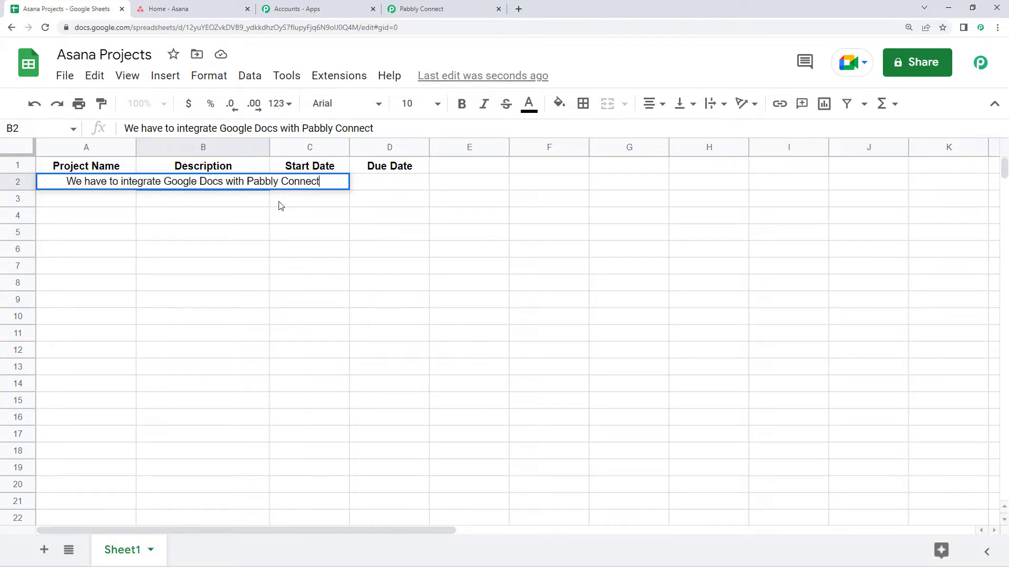
pyautogui.click(260, 214)
# Step: Widen the Project Name and Description columns and apply text wrapping to the whole sheet
pyautogui.moveTo(269, 146); pyautogui.dragTo(285, 146)
pyautogui.moveTo(136, 148); pyautogui.dragTo(178, 149)
pyautogui.click(18, 181)
pyautogui.click(18, 147)
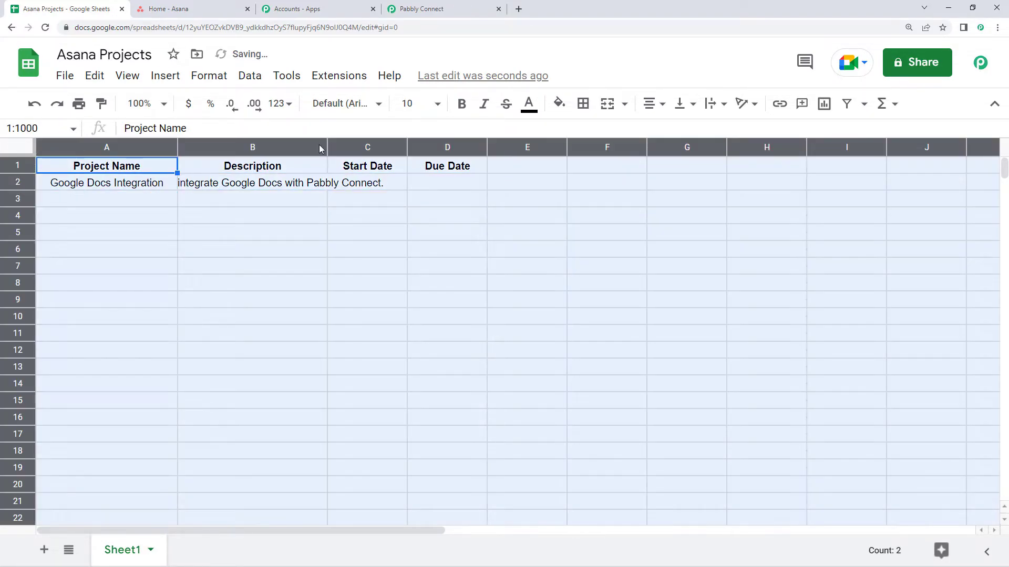
pyautogui.click(652, 104)
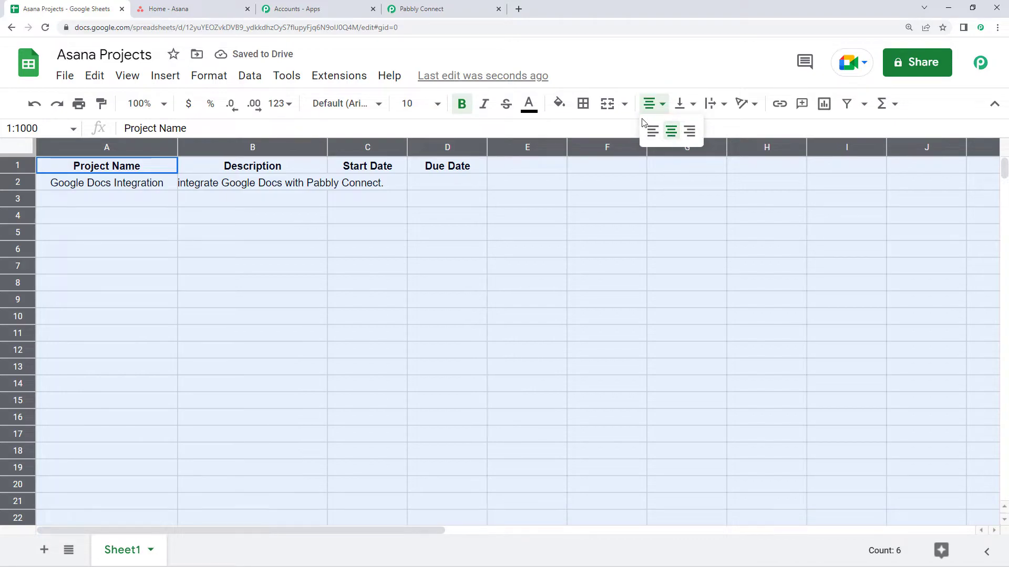
pyautogui.click(710, 104)
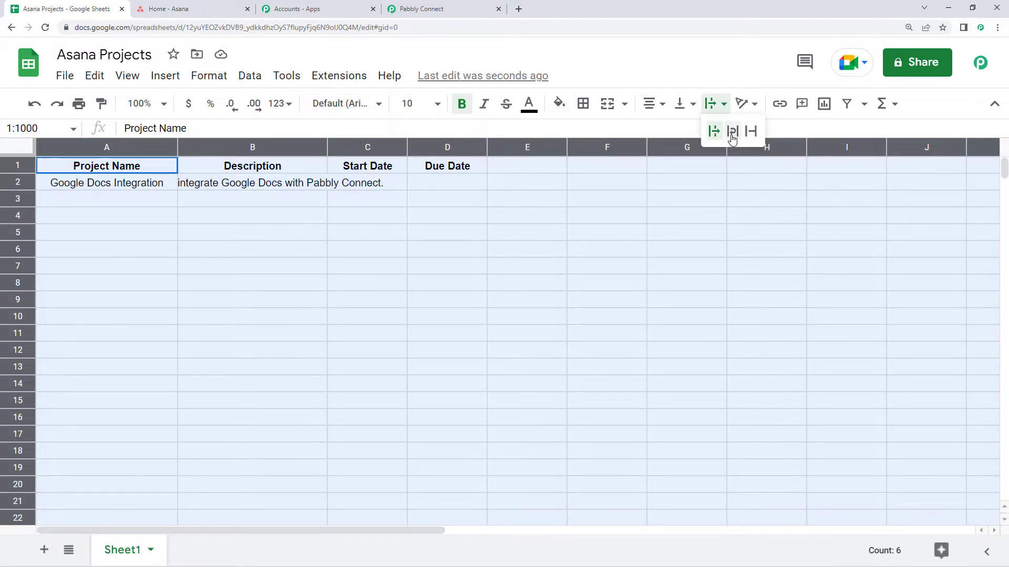
pyautogui.click(732, 131)
# Step: Enter the start date 2022-09-01 in cell C2
pyautogui.click(376, 185)
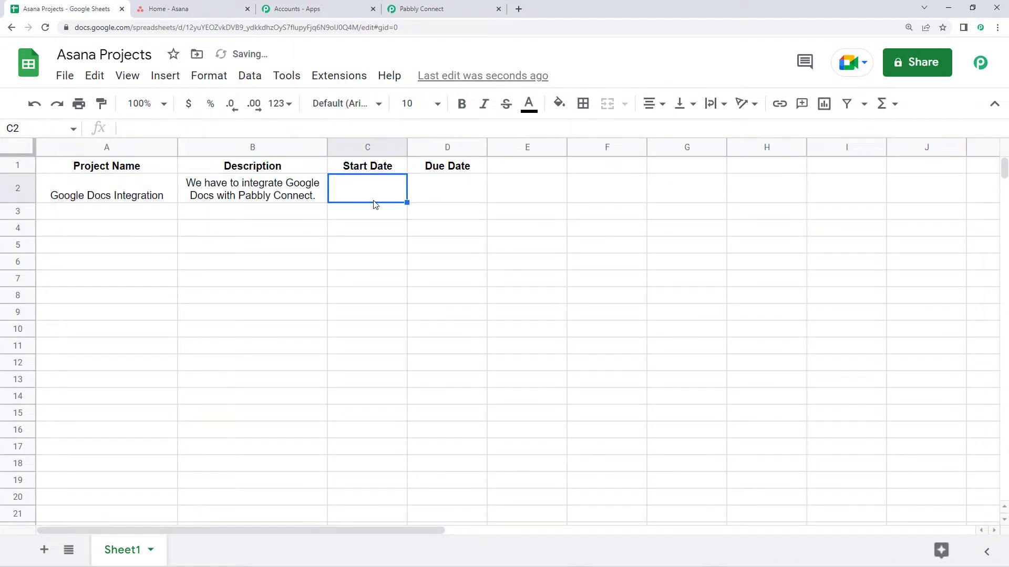
pyautogui.write('2022-0901')
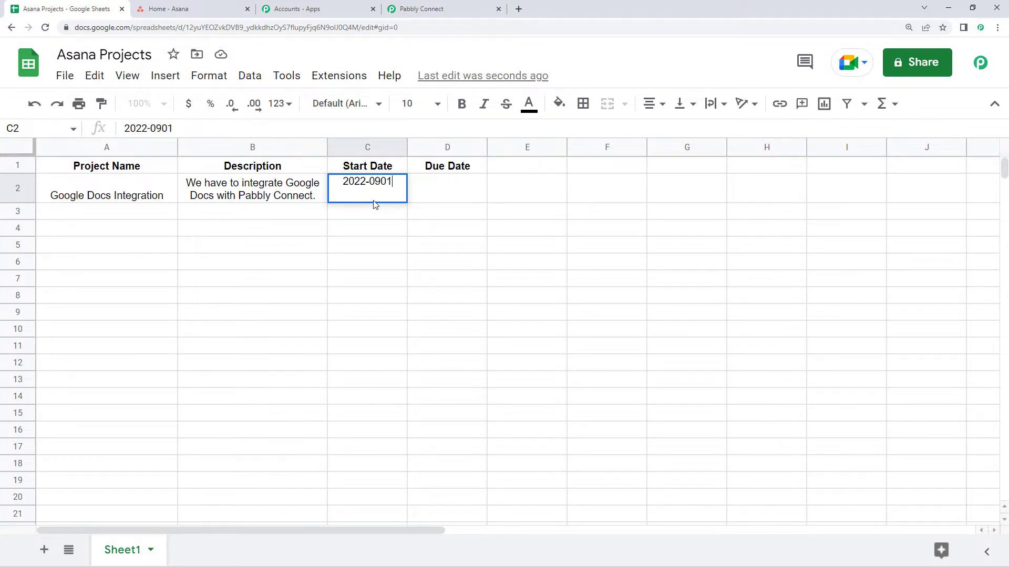
pyautogui.press('Left')
pyautogui.press('Left')
pyautogui.press('Right')
pyautogui.press('Right')
pyautogui.press('F2')
pyautogui.press('Left')
pyautogui.press('Left')
pyautogui.write('-')
# Step: Enter the due date 2022-09-06 in cell D2 to complete the test project row
pyautogui.click(446, 186)
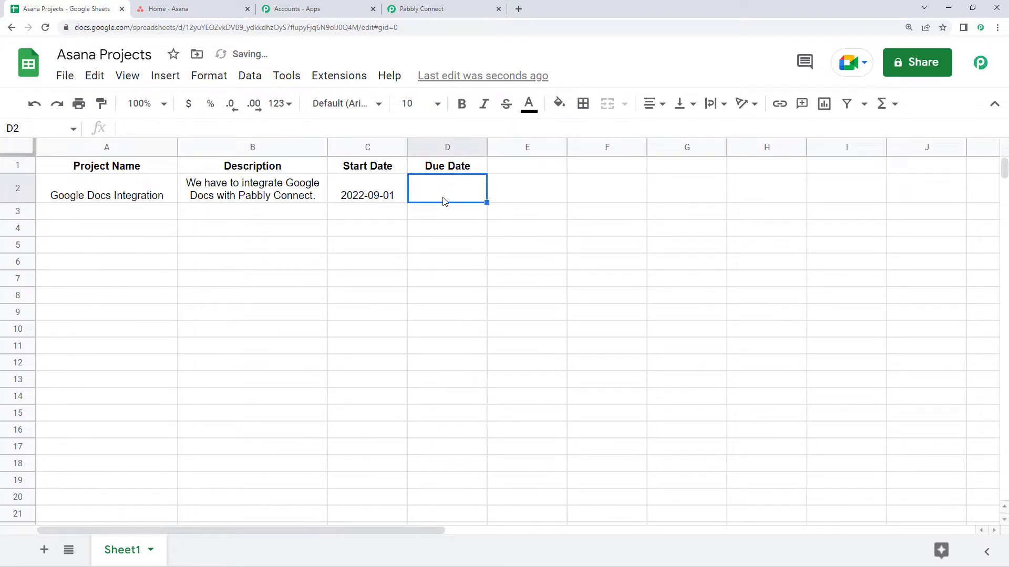
pyautogui.write('2022')
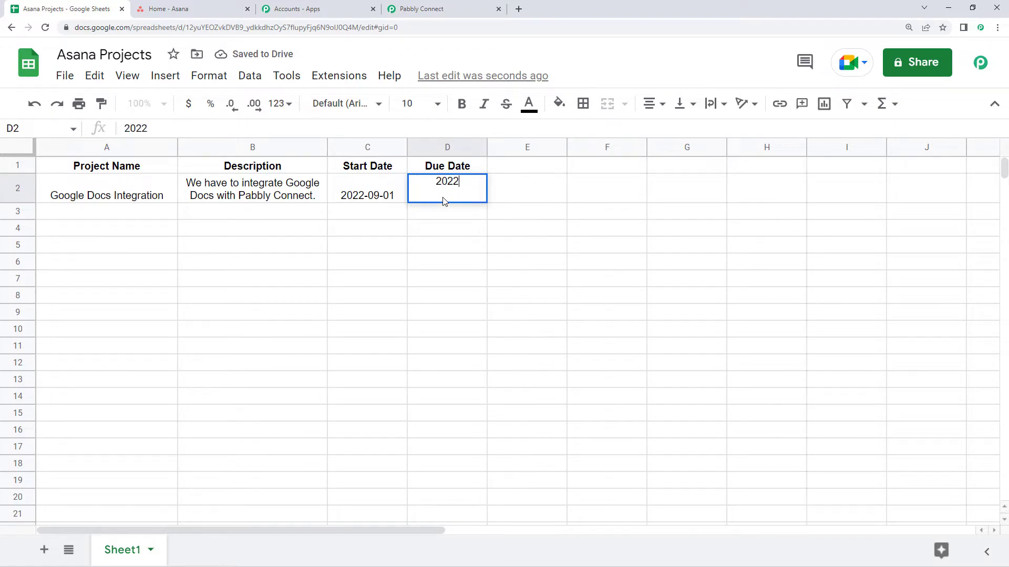
pyautogui.write('-09-06')
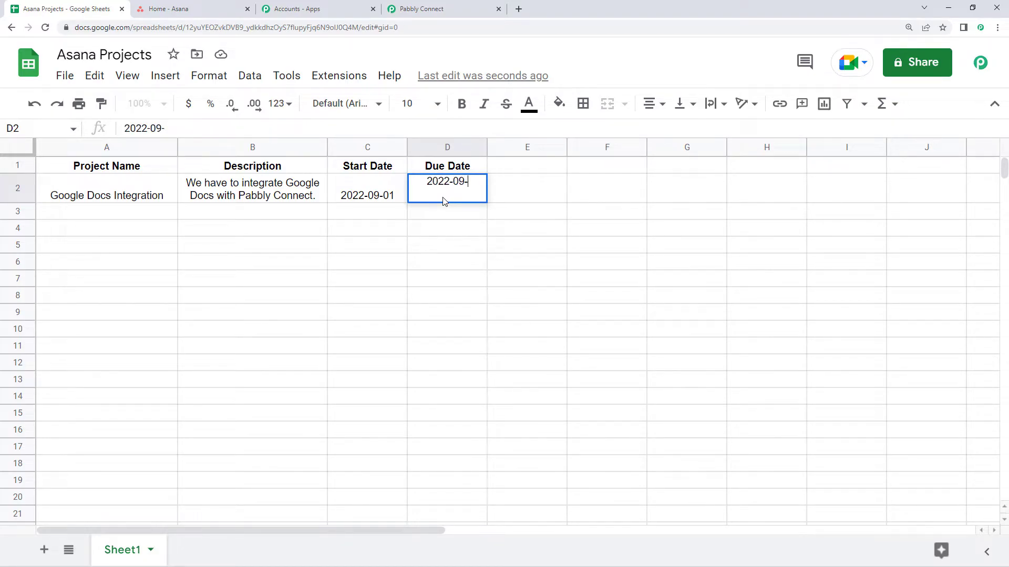
pyautogui.click(191, 228)
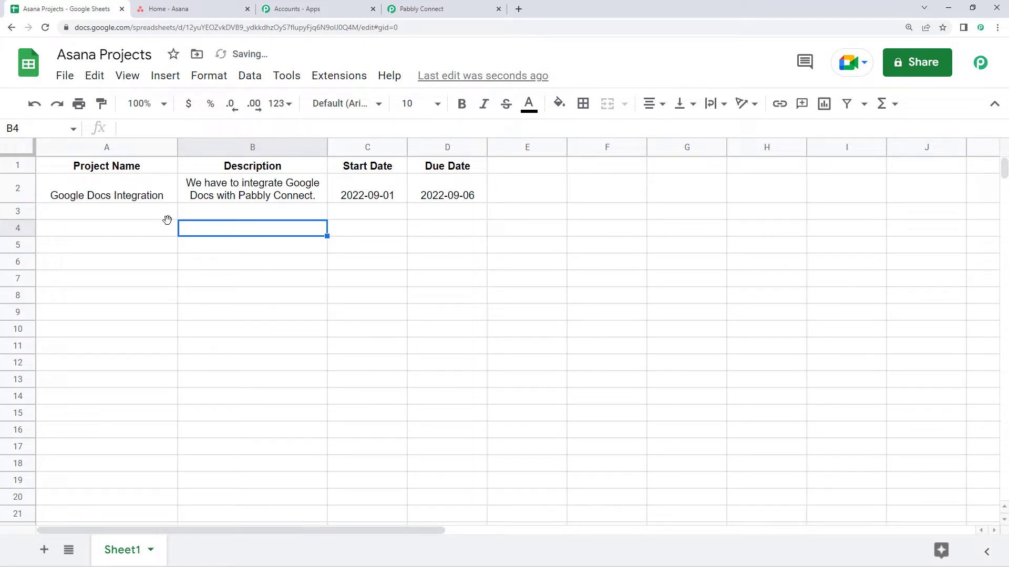
pyautogui.click(125, 219)
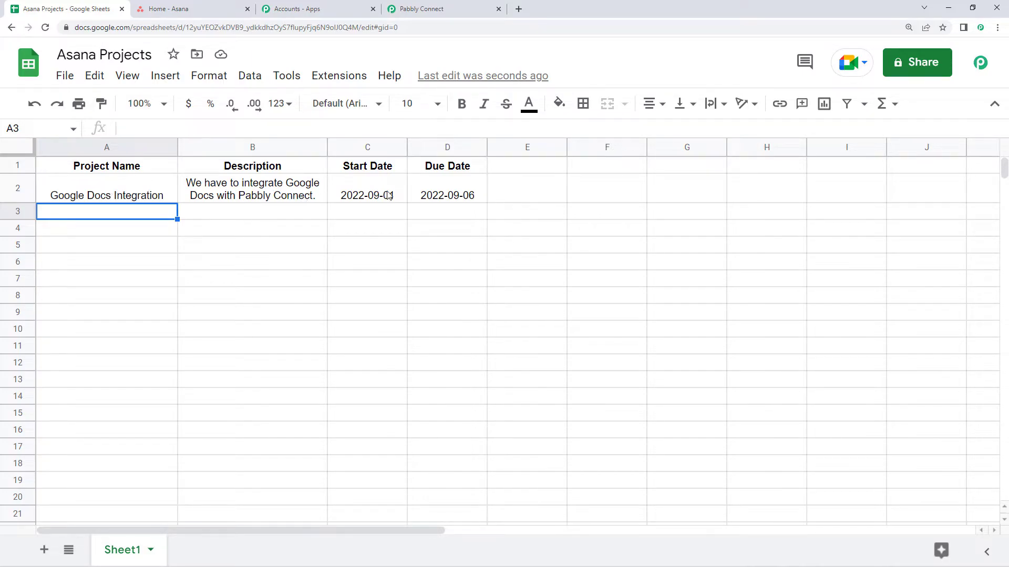
# Step: Switch to the Pabbly Connect workflow and examine the project name, description, start date and due date in the captured webhook response
pyautogui.click(459, 6)
pyautogui.scroll(-2, 475, 232)
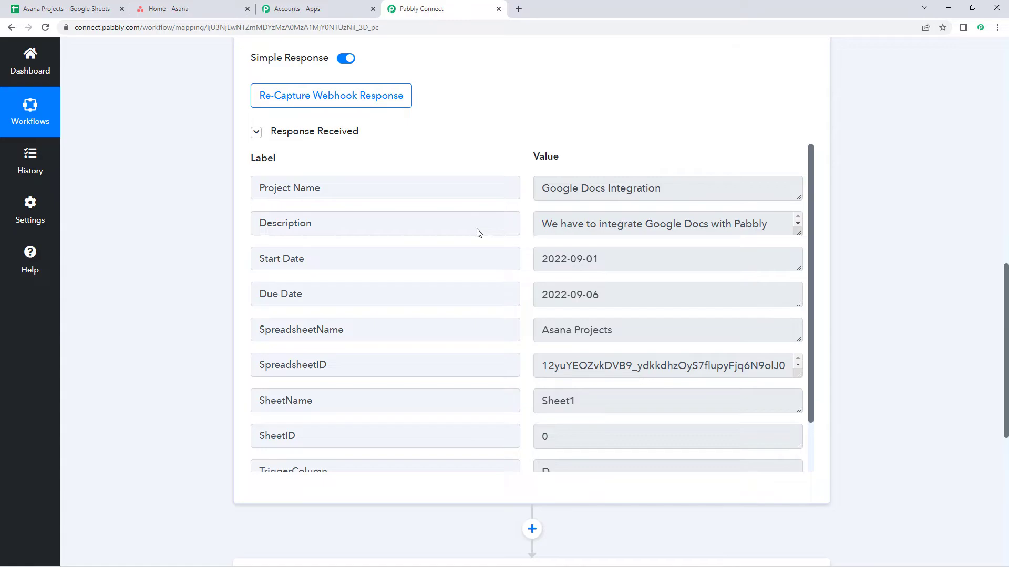
pyautogui.scroll(-1, 478, 233)
pyautogui.scroll(1, 509, 194)
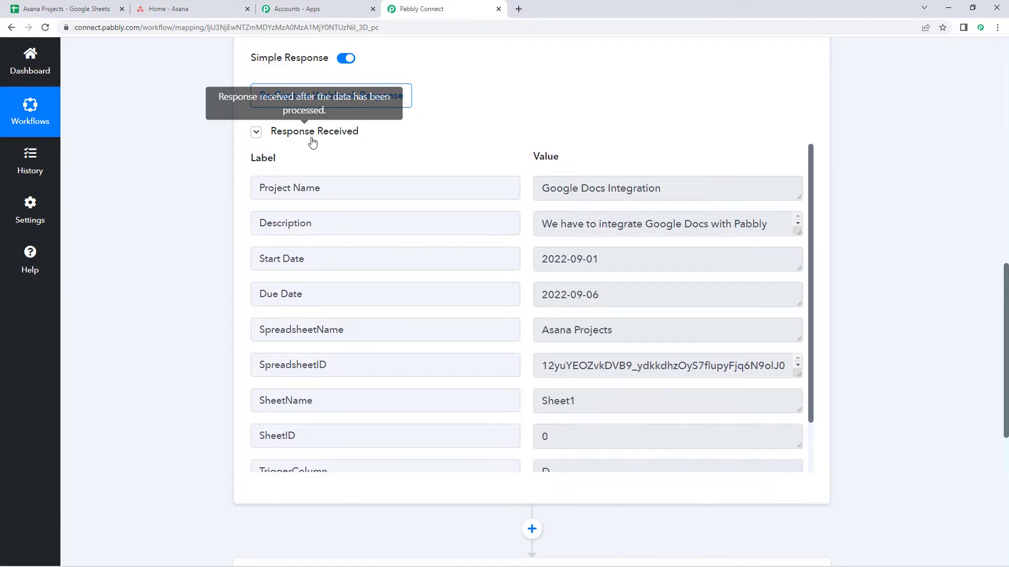
pyautogui.scroll(-1, 514, 152)
pyautogui.scroll(1, 604, 179)
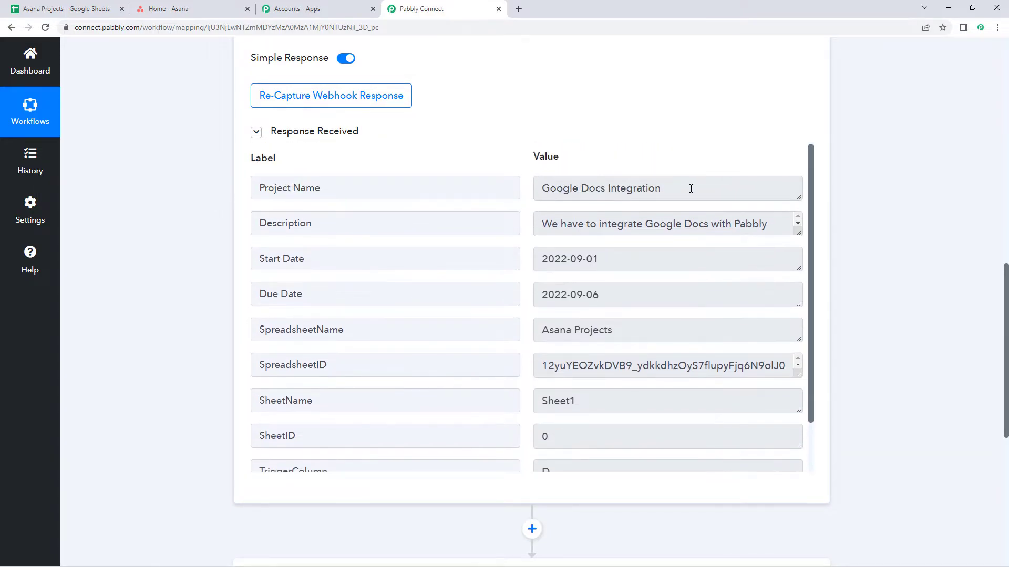
pyautogui.tripleClick(682, 189)
pyautogui.click(790, 227)
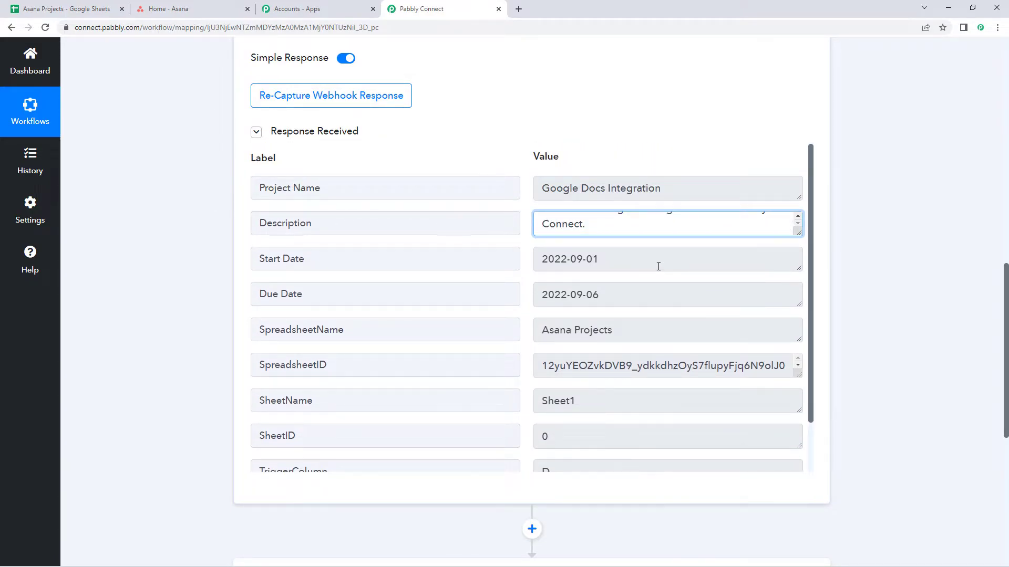
pyautogui.moveTo(658, 267); pyautogui.dragTo(478, 262)
pyautogui.moveTo(615, 296); pyautogui.dragTo(435, 292)
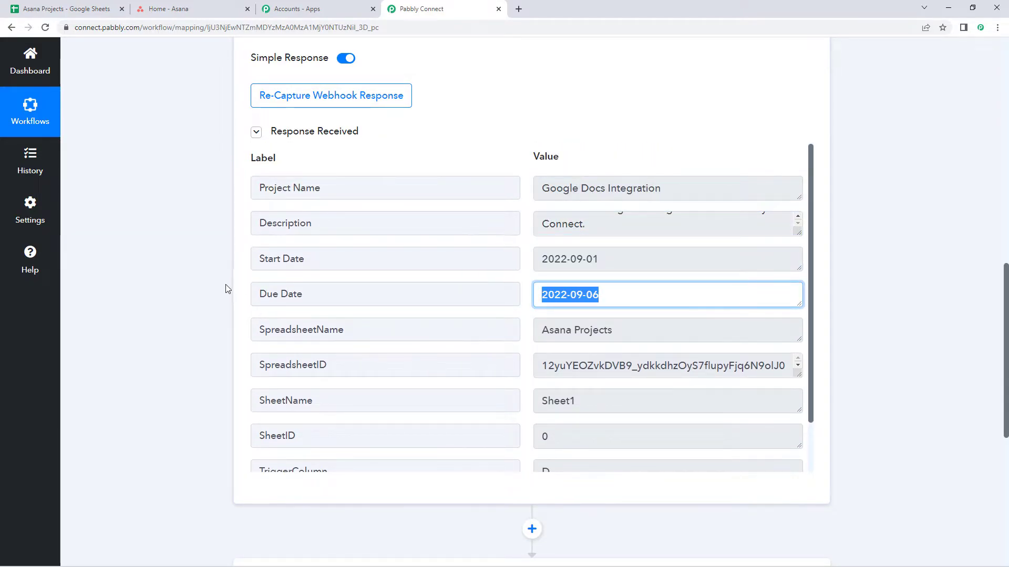
pyautogui.scroll(-1, 194, 286)
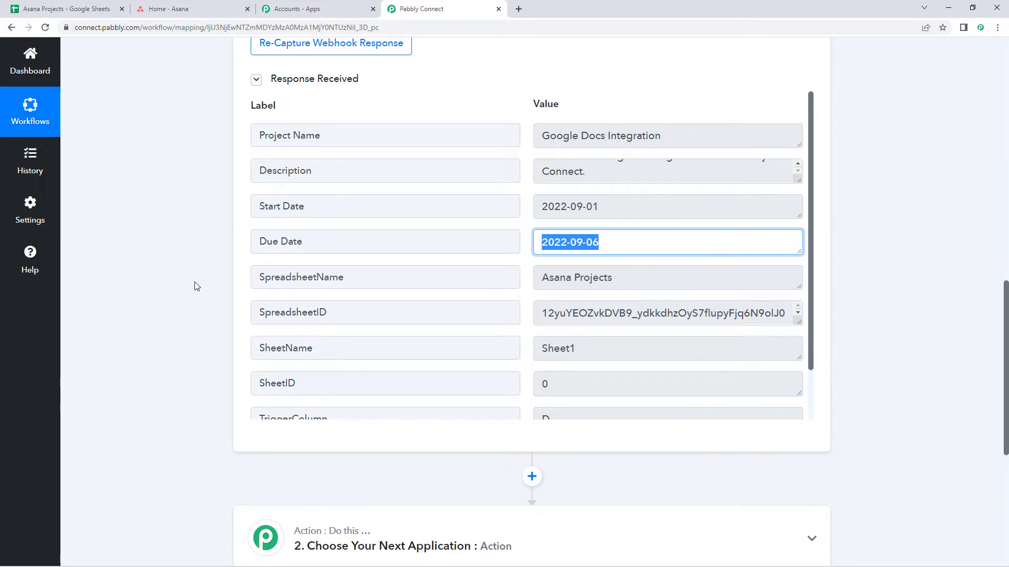
pyautogui.click(875, 261)
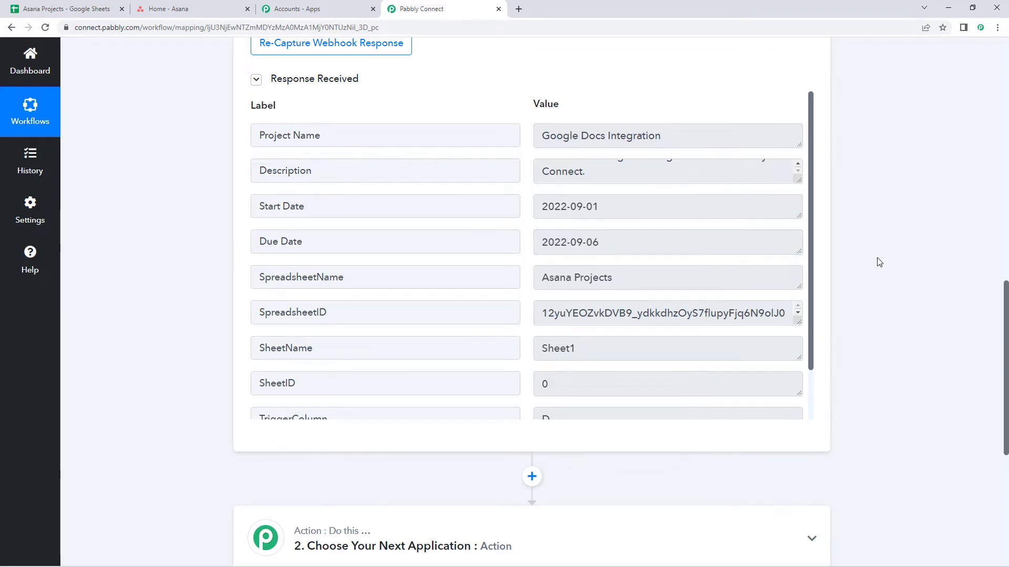
# Step: Search for Asana and choose it as the app for the workflow's second step
pyautogui.scroll(-6, 876, 261)
pyautogui.click(478, 207)
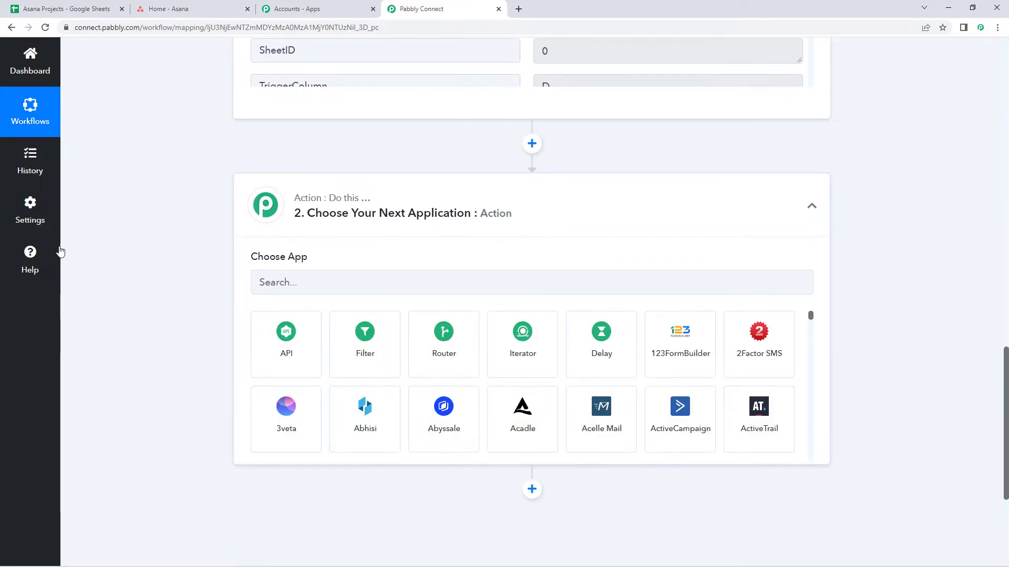
pyautogui.click(286, 186)
pyautogui.write('Asana')
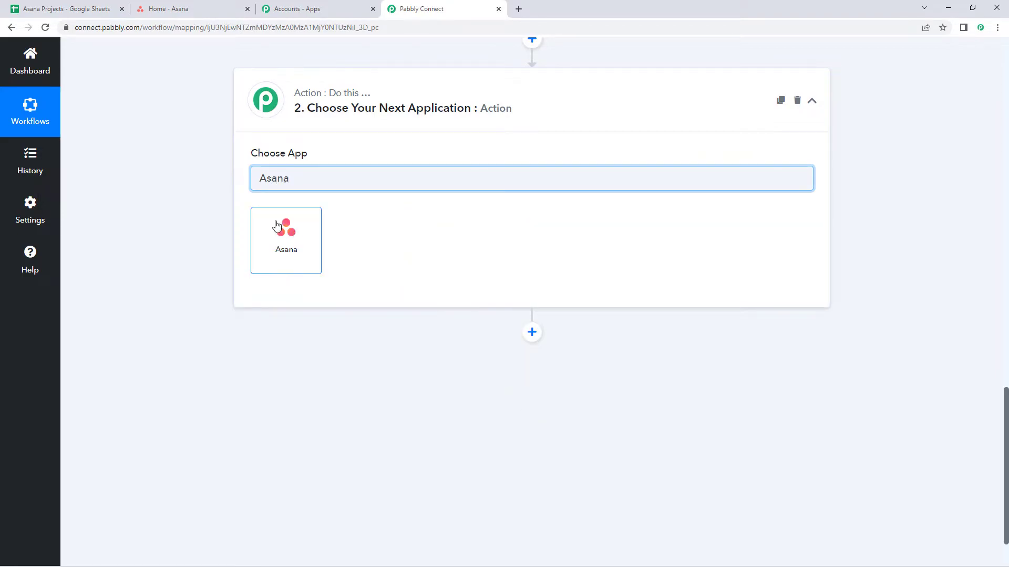
pyautogui.click(296, 254)
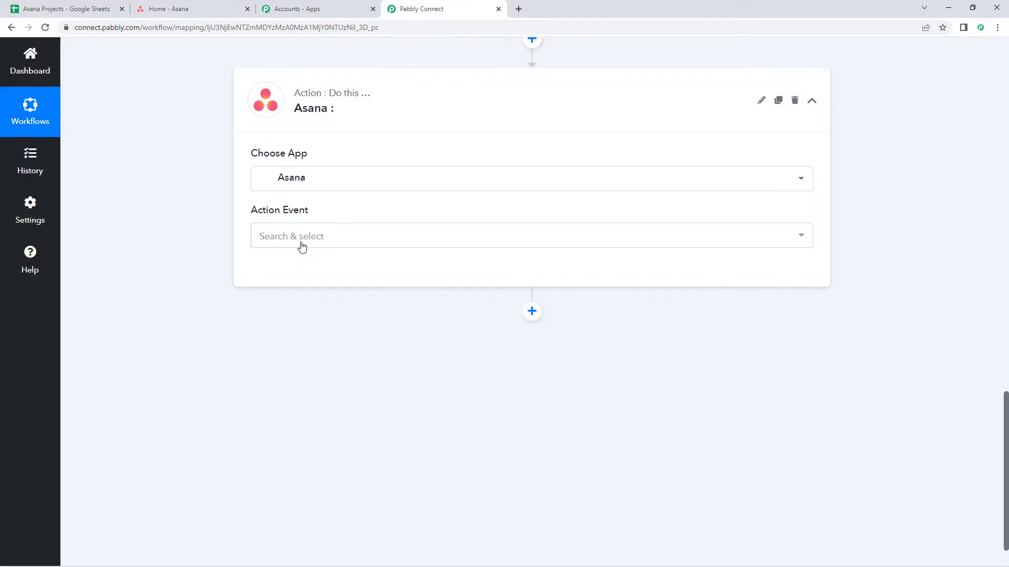
# Step: Set the Asana step's action event to Create Project
pyautogui.click(350, 240)
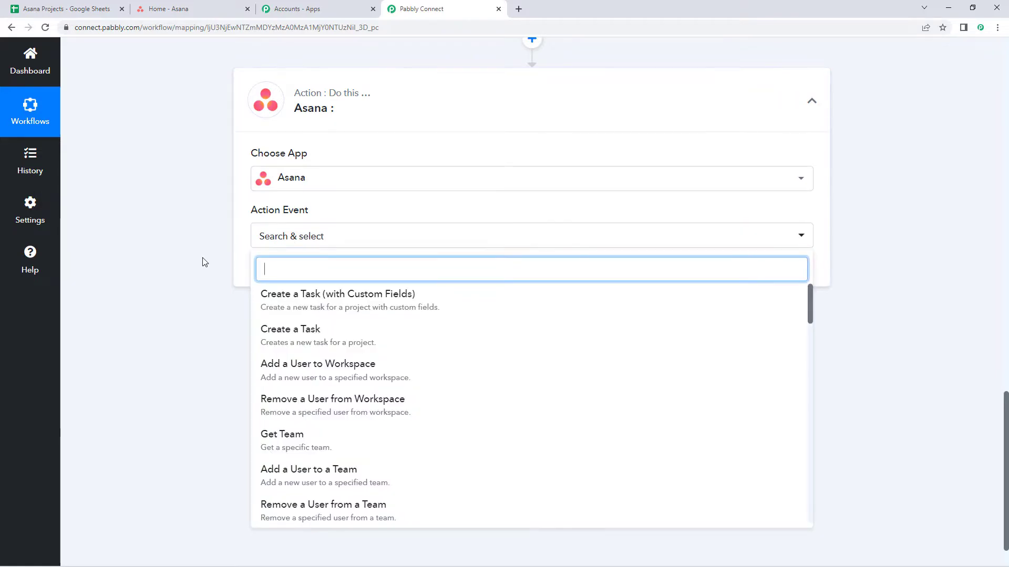
pyautogui.scroll(-1, 205, 262)
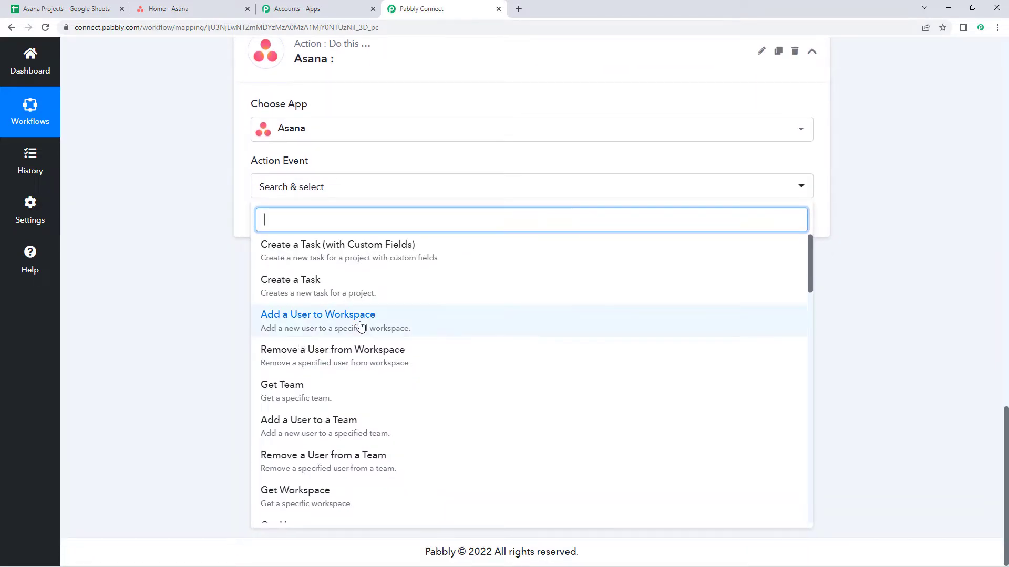
pyautogui.scroll(-4, 357, 325)
pyautogui.click(310, 362)
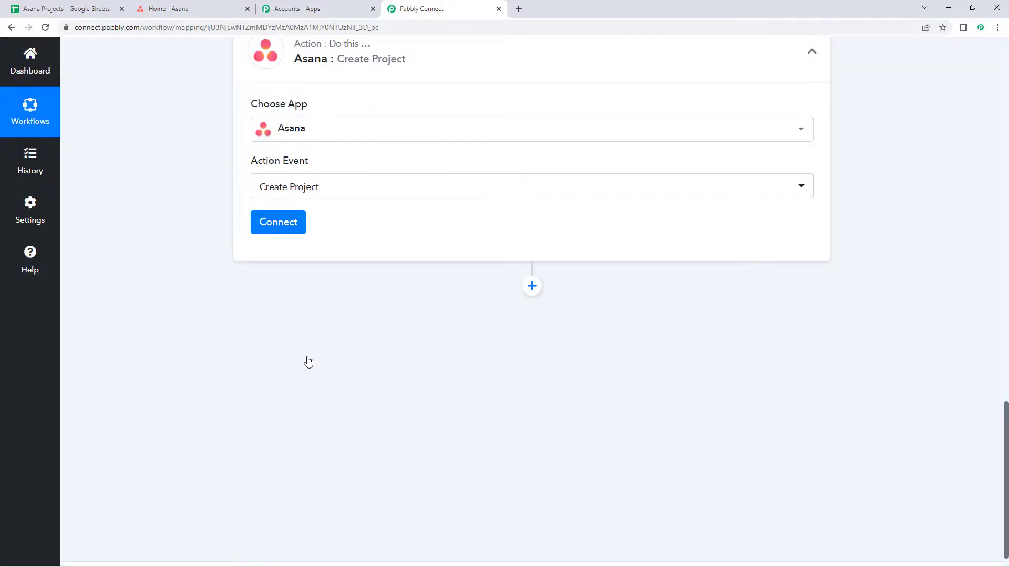
# Step: Add and authorize a new Asana connection for the Create Project action, checking the Asana home page before returning to the workflow
pyautogui.click(272, 224)
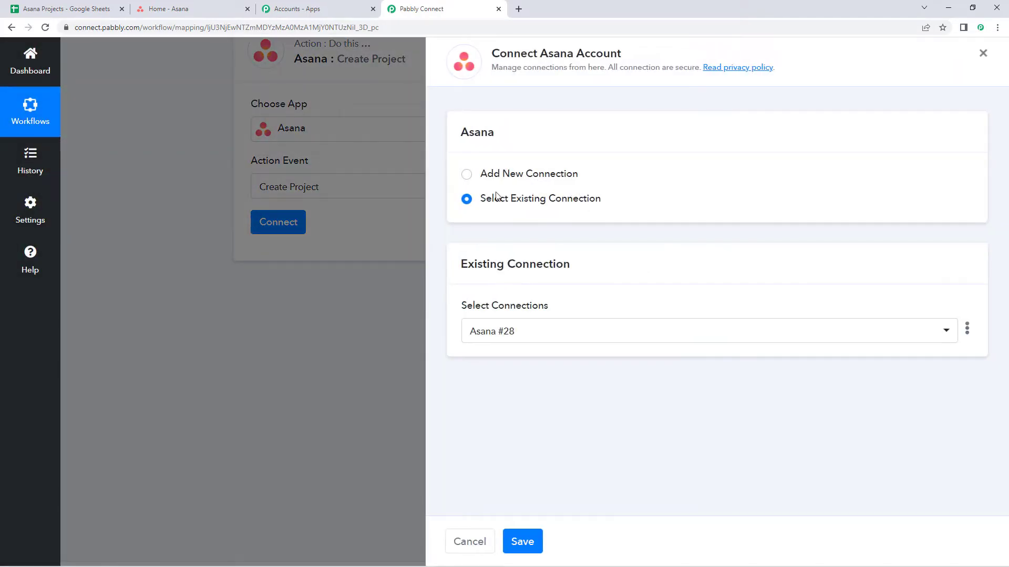
pyautogui.click(488, 181)
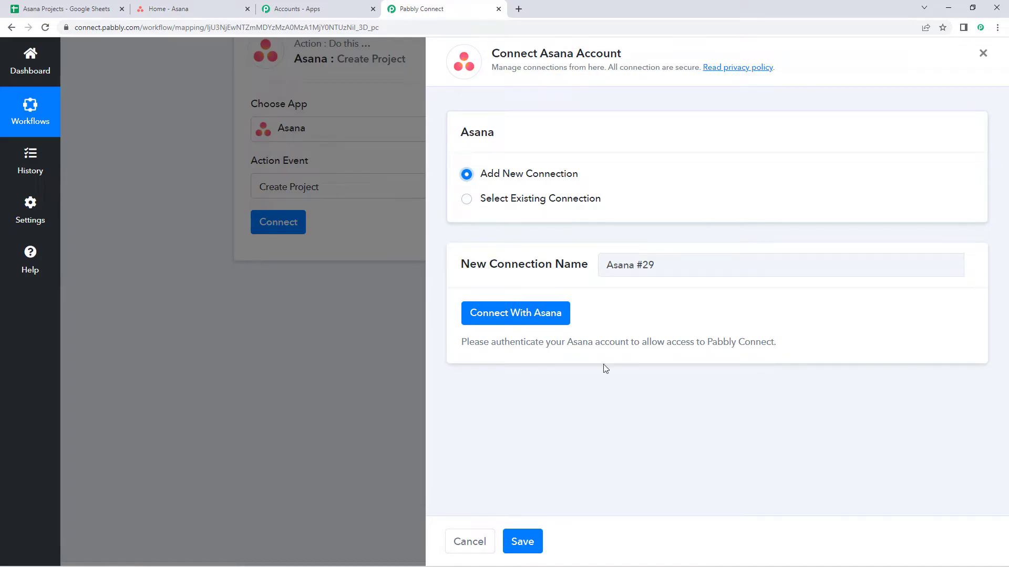
pyautogui.click(495, 322)
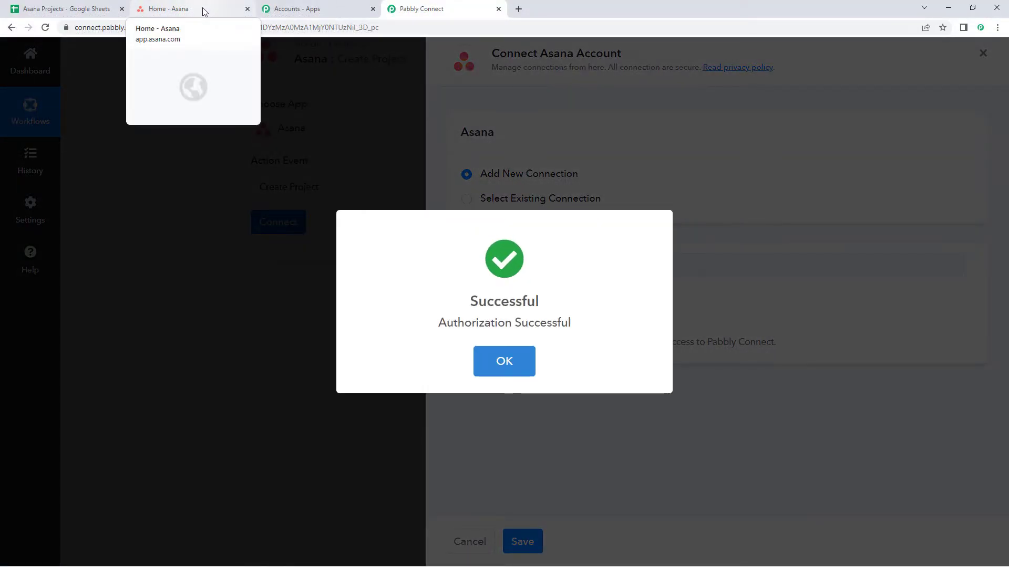
pyautogui.click(205, 11)
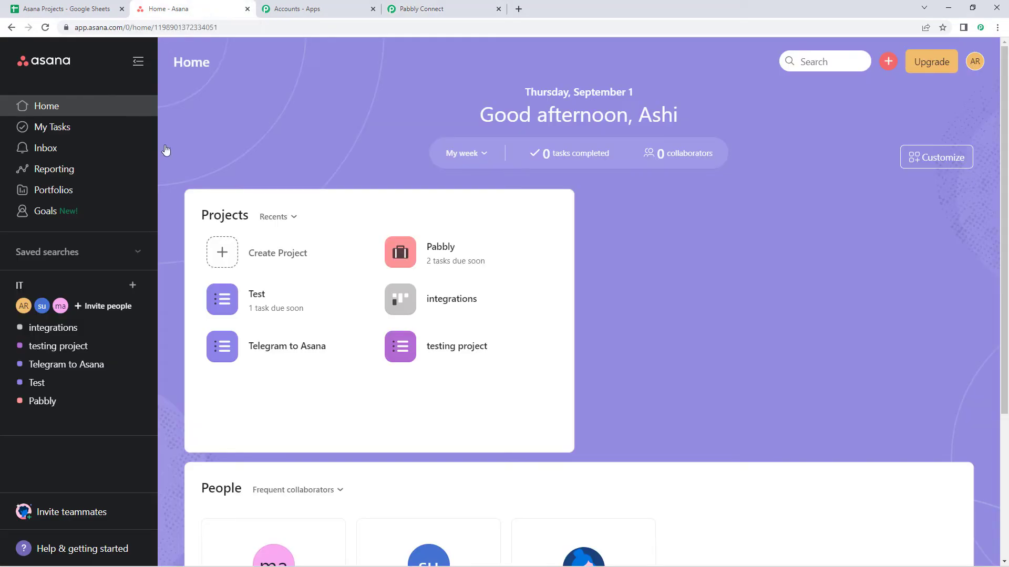
pyautogui.click(429, 11)
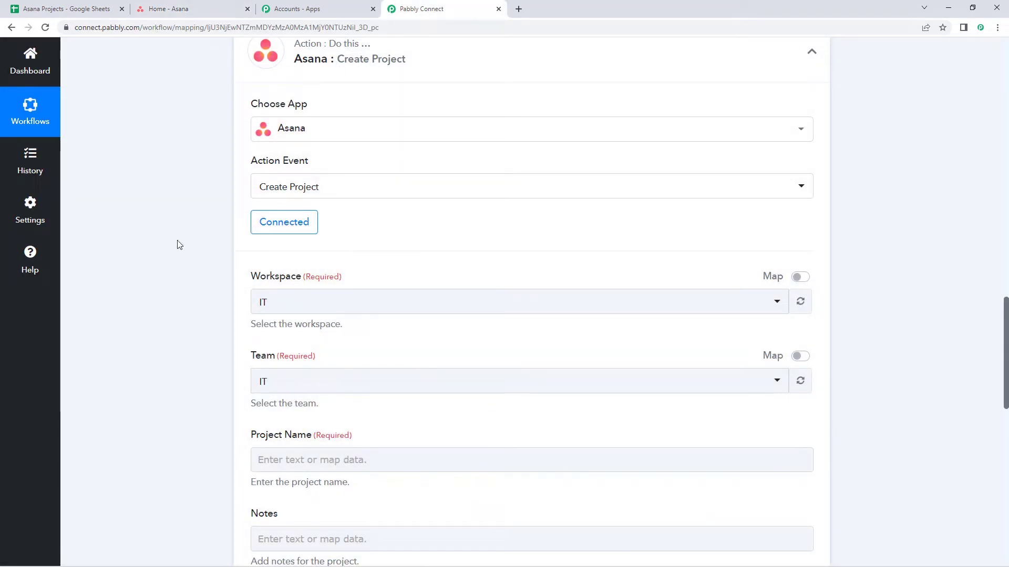
# Step: Select IT as both the workspace and the team for the new project, checking the workspace name in Asana
pyautogui.scroll(-1, 179, 244)
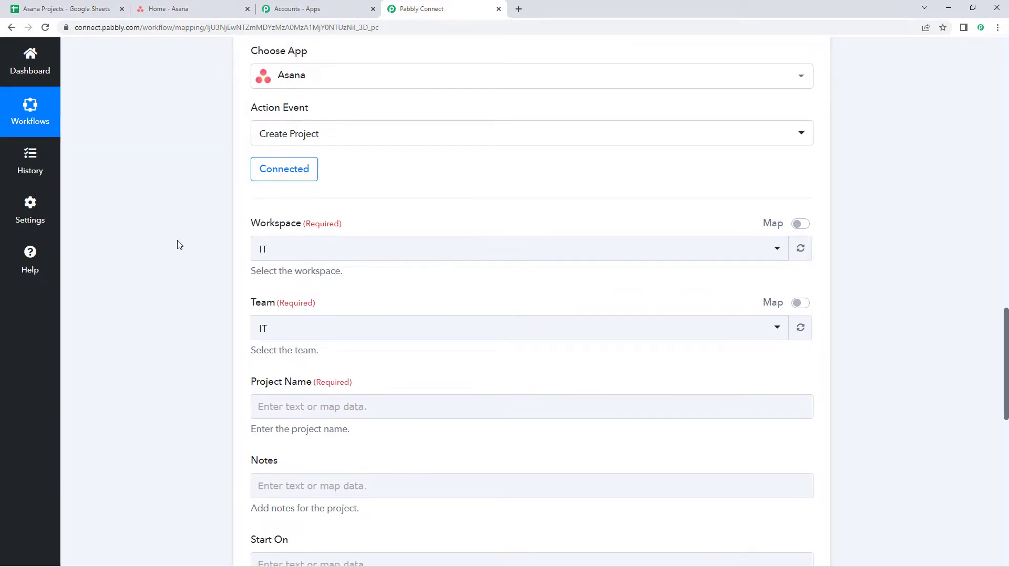
pyautogui.scroll(-1, 179, 244)
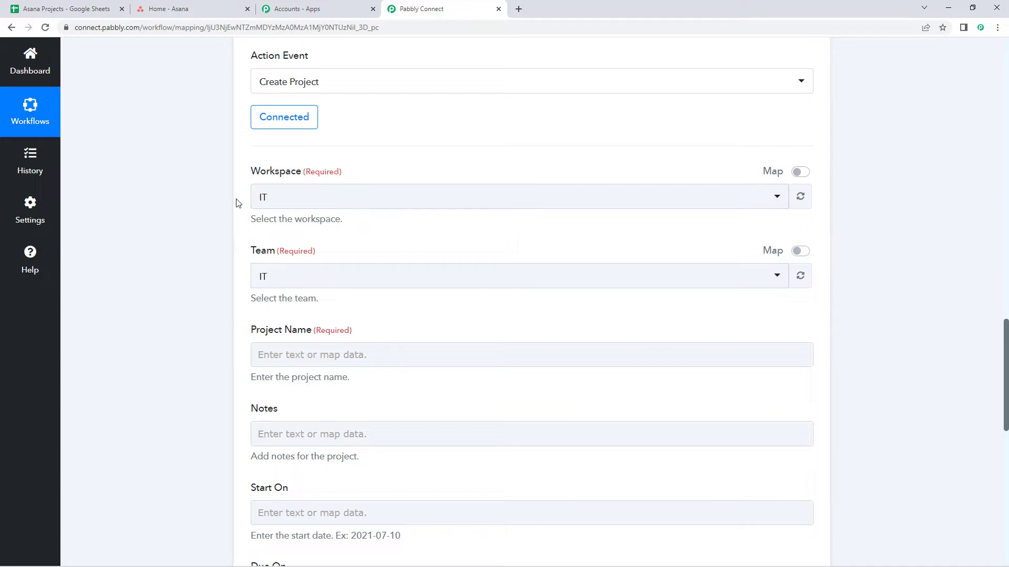
pyautogui.click(338, 200)
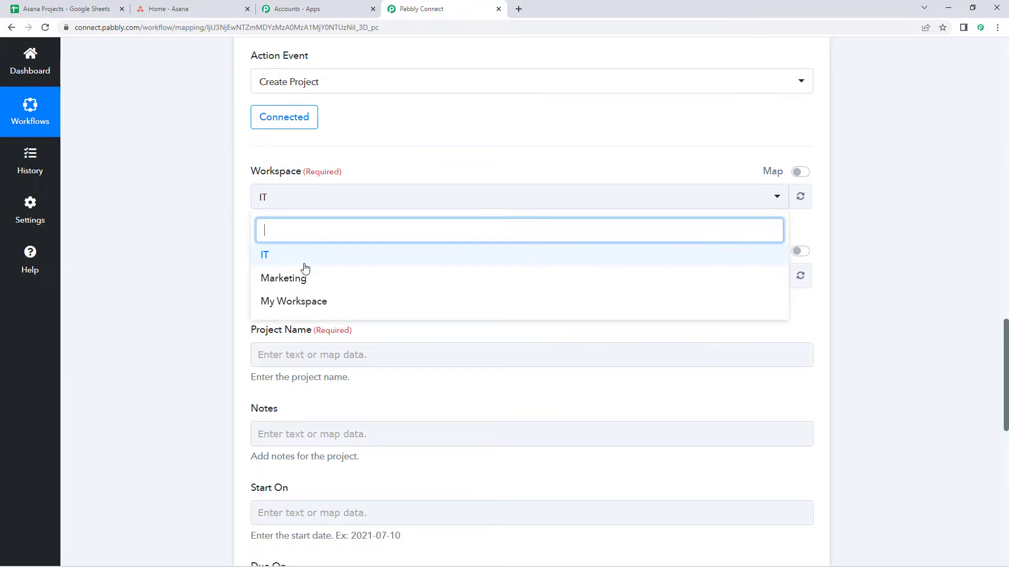
pyautogui.click(213, 5)
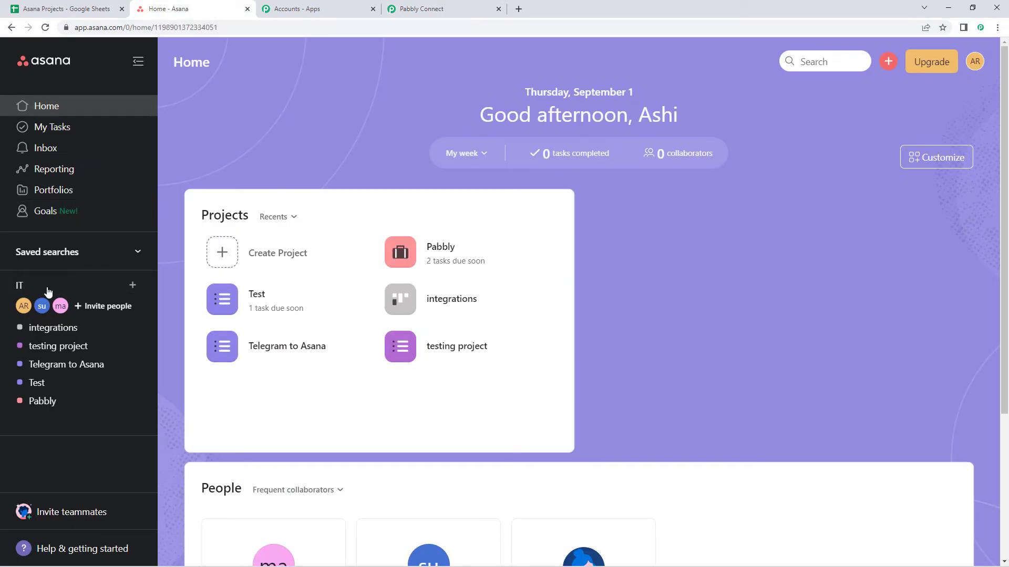
pyautogui.click(421, 8)
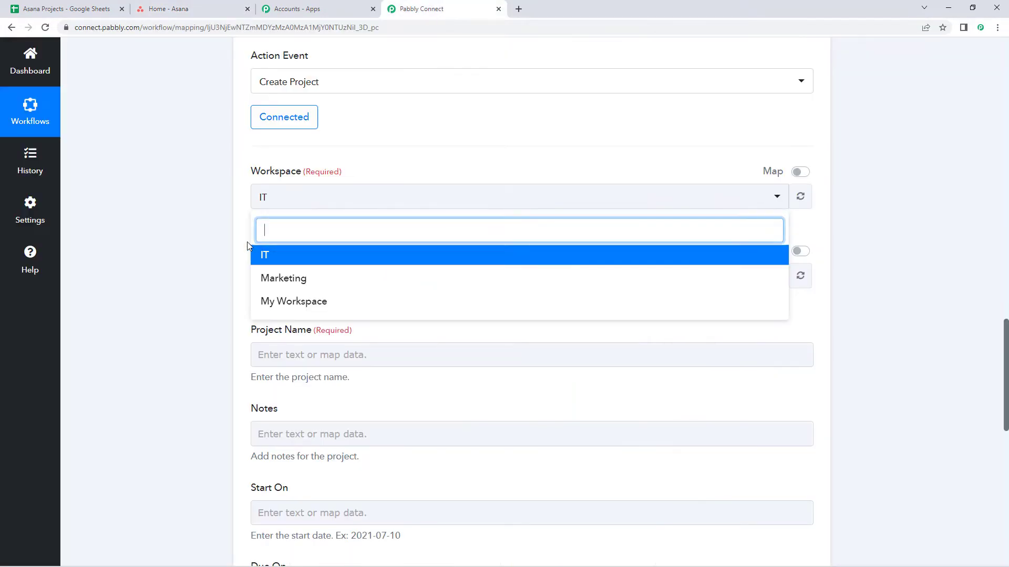
pyautogui.click(265, 258)
pyautogui.scroll(-1, 215, 266)
pyautogui.click(288, 230)
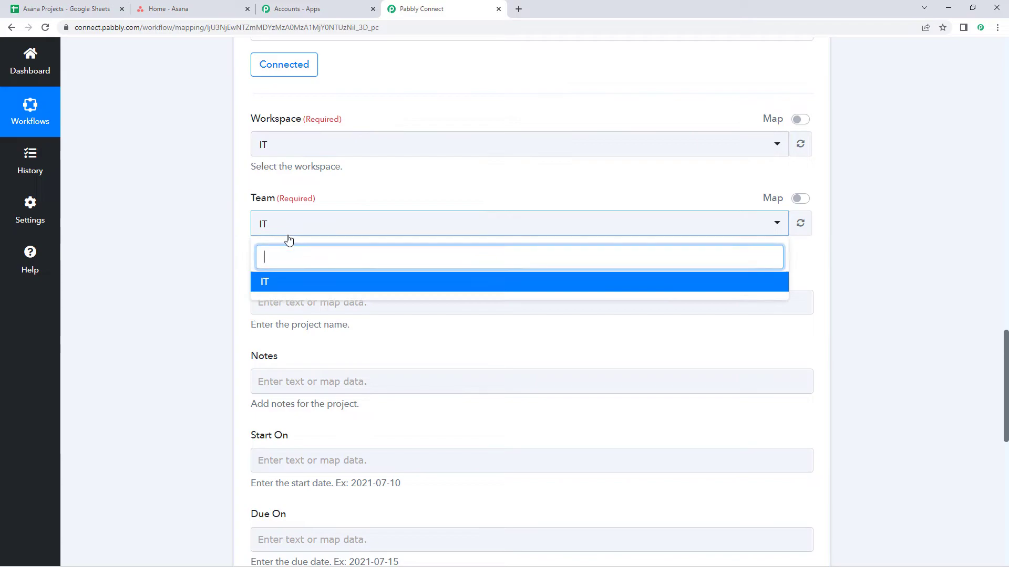
pyautogui.click(263, 225)
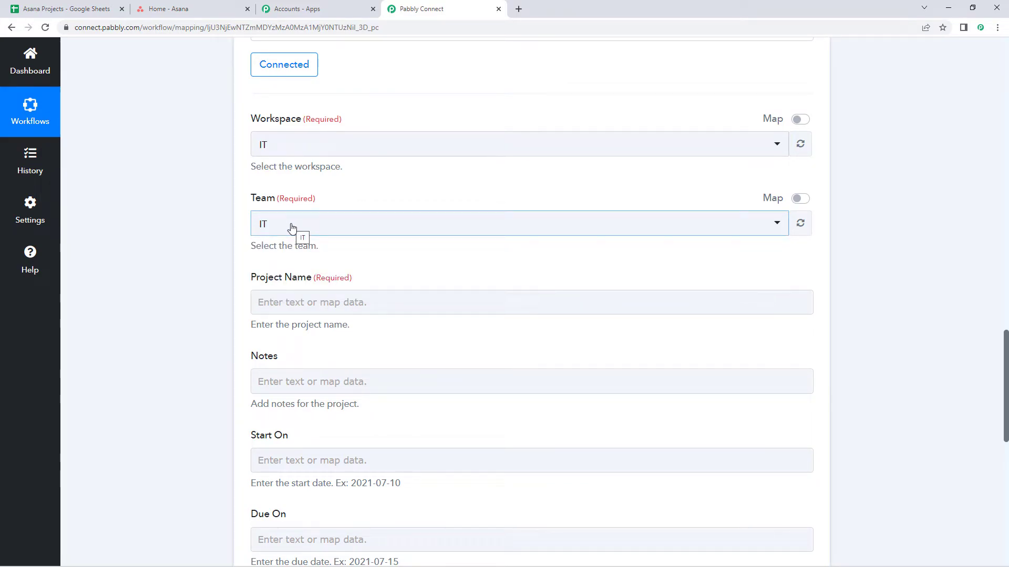
# Step: Examine the project name in cell A2 of the Asana Projects sheet and in the trigger's captured webhook response
pyautogui.scroll(-2, 194, 231)
pyautogui.click(288, 202)
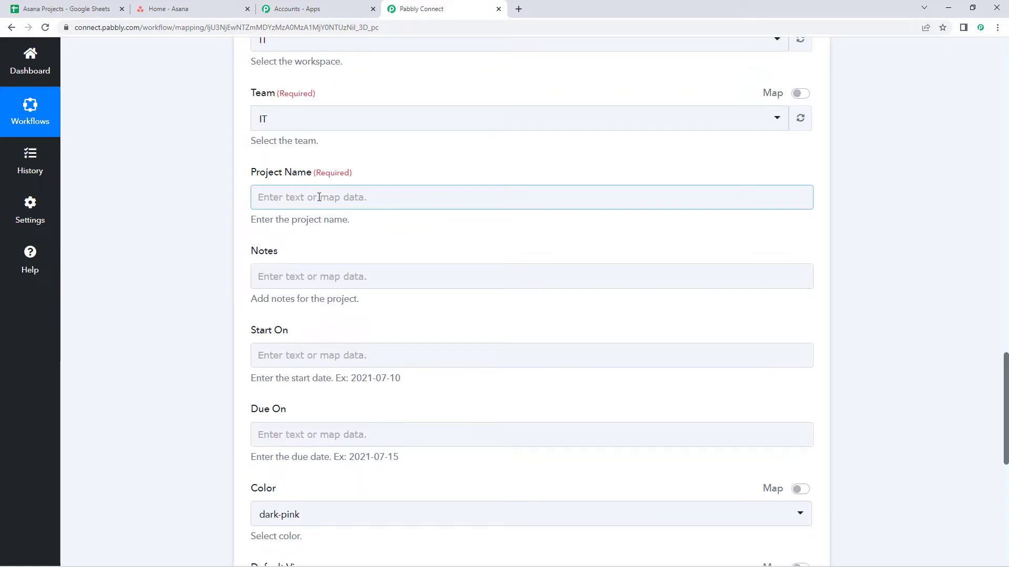
pyautogui.click(66, 9)
pyautogui.click(167, 195)
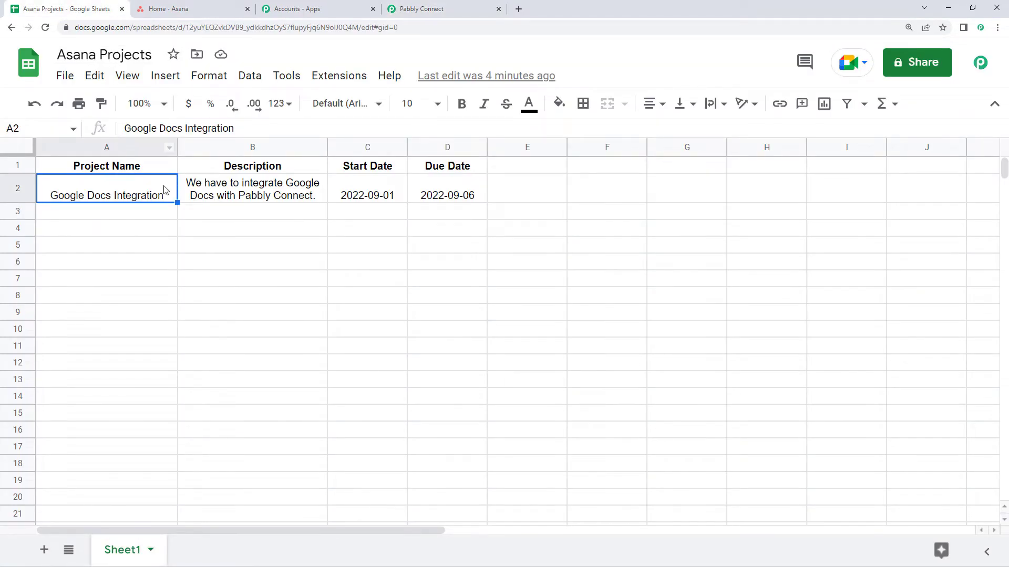
pyautogui.click(446, 8)
pyautogui.scroll(7, 345, 225)
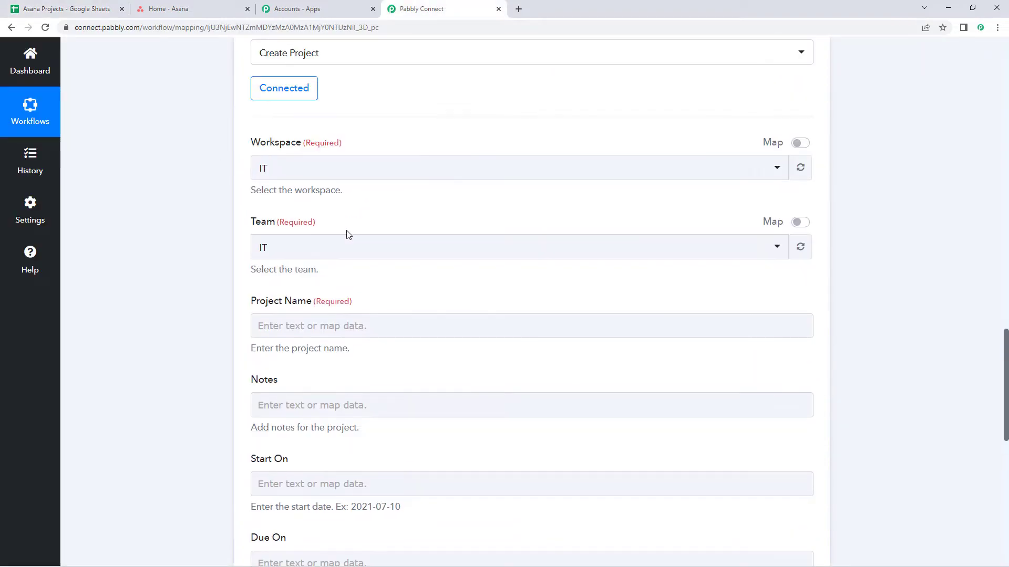
pyautogui.scroll(7, 398, 270)
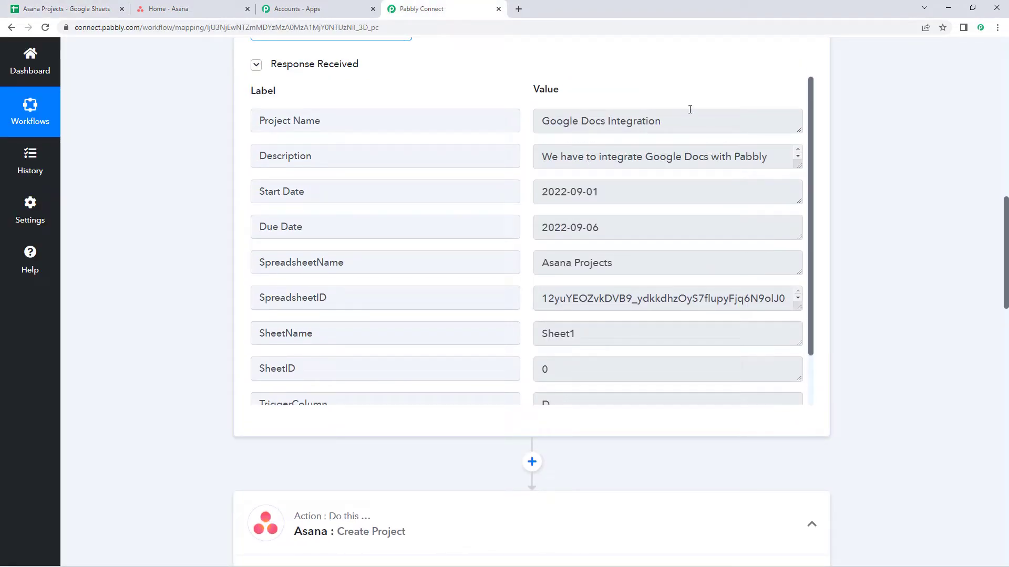
pyautogui.click(662, 123)
pyautogui.tripleClick(660, 122)
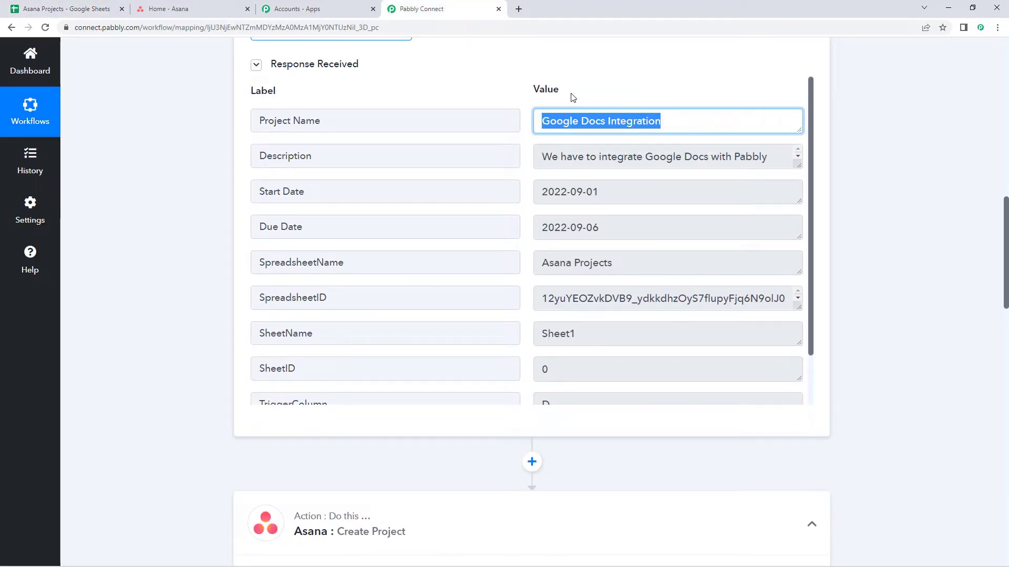
pyautogui.moveTo(660, 122); pyautogui.dragTo(550, 121)
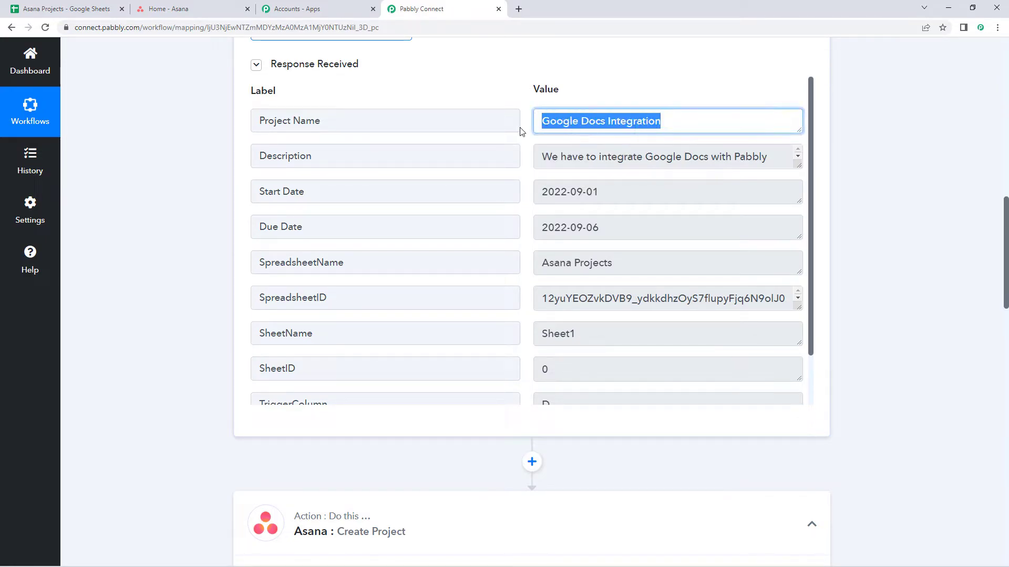
# Step: Map the Asana action's Project Name field to the Project Name value from the Google Sheets trigger
pyautogui.scroll(-12, 199, 221)
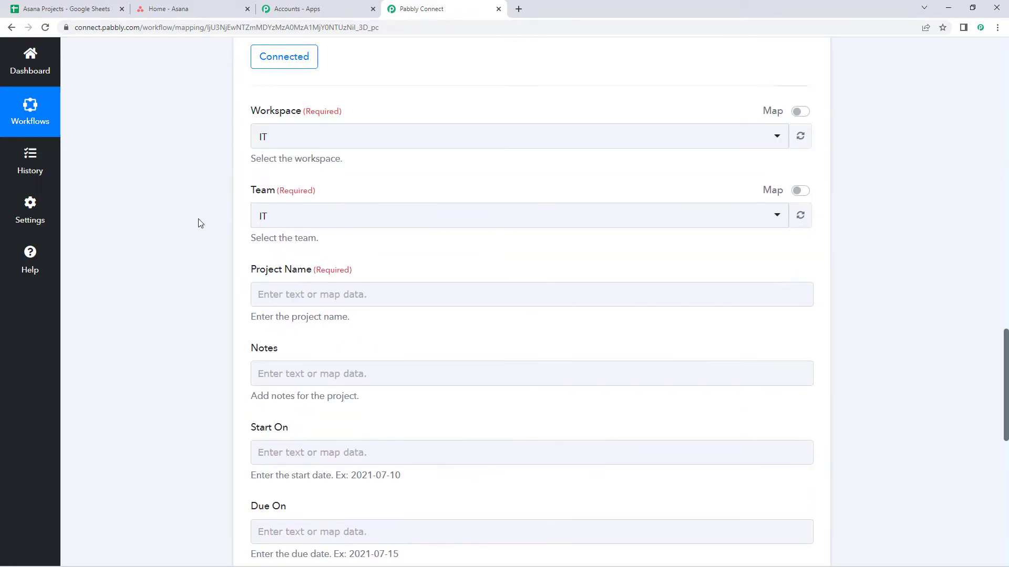
pyautogui.scroll(-1, 285, 260)
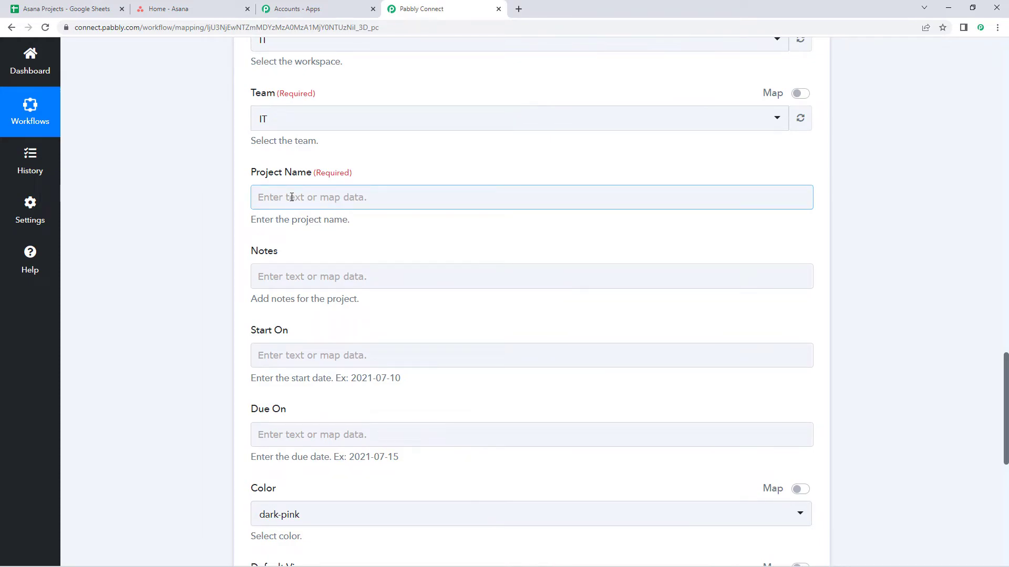
pyautogui.click(292, 197)
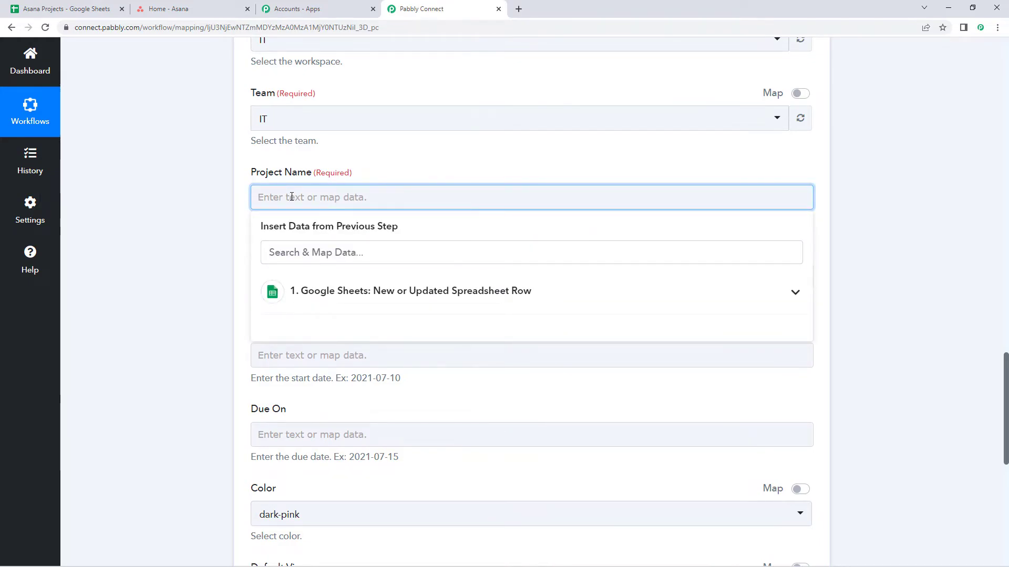
pyautogui.click(355, 290)
pyautogui.scroll(-2, 231, 313)
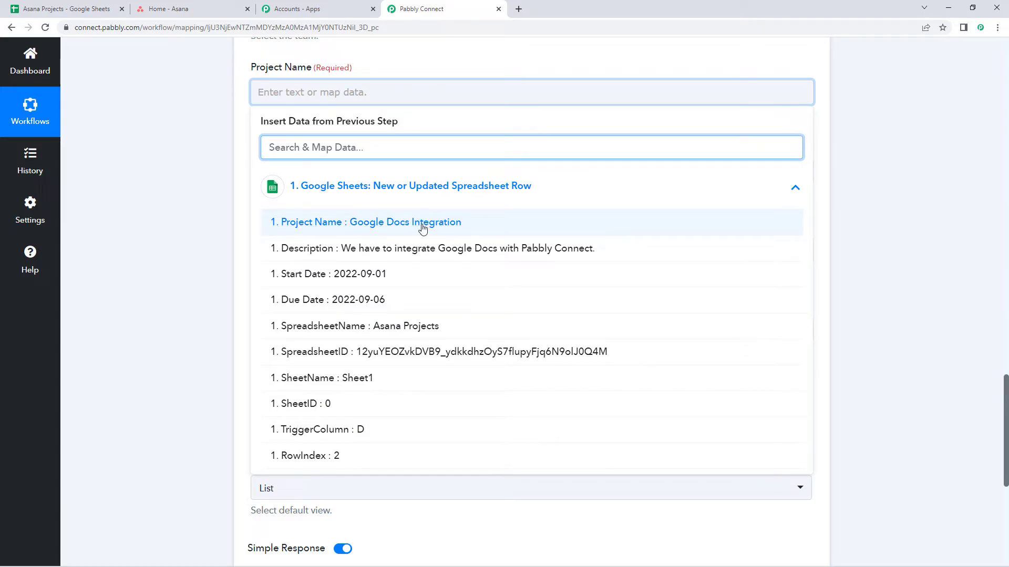
pyautogui.click(344, 224)
pyautogui.click(206, 192)
# Step: Map the Notes field to the Description value from the Google Sheets trigger
pyautogui.scroll(-2, 207, 192)
pyautogui.scroll(1, 207, 191)
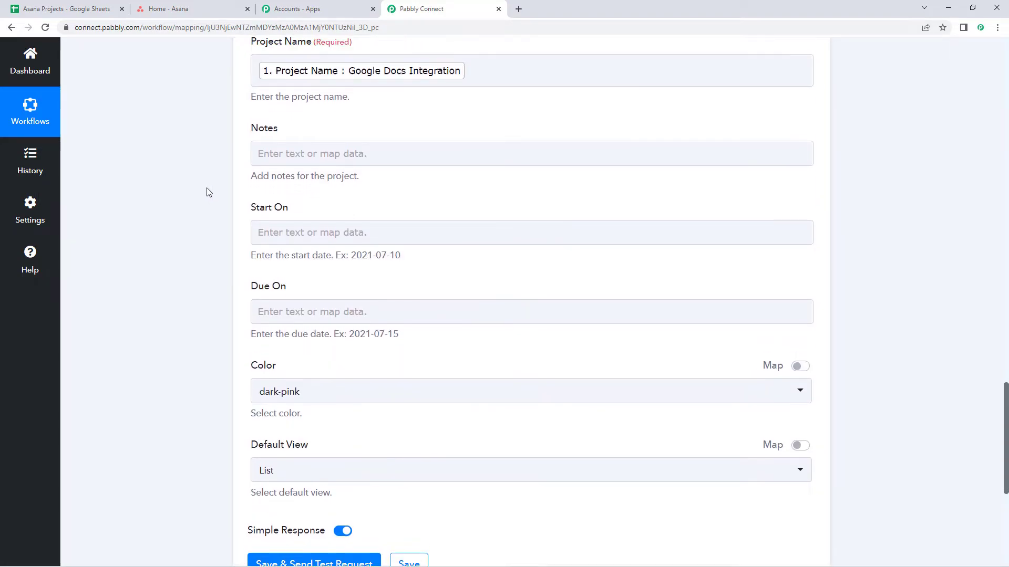
pyautogui.click(262, 180)
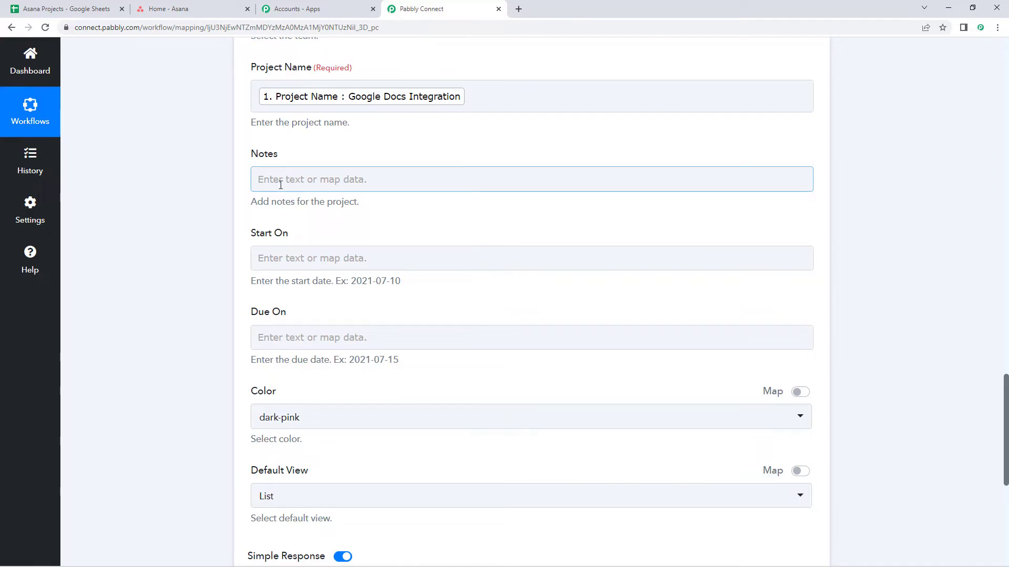
pyautogui.click(283, 181)
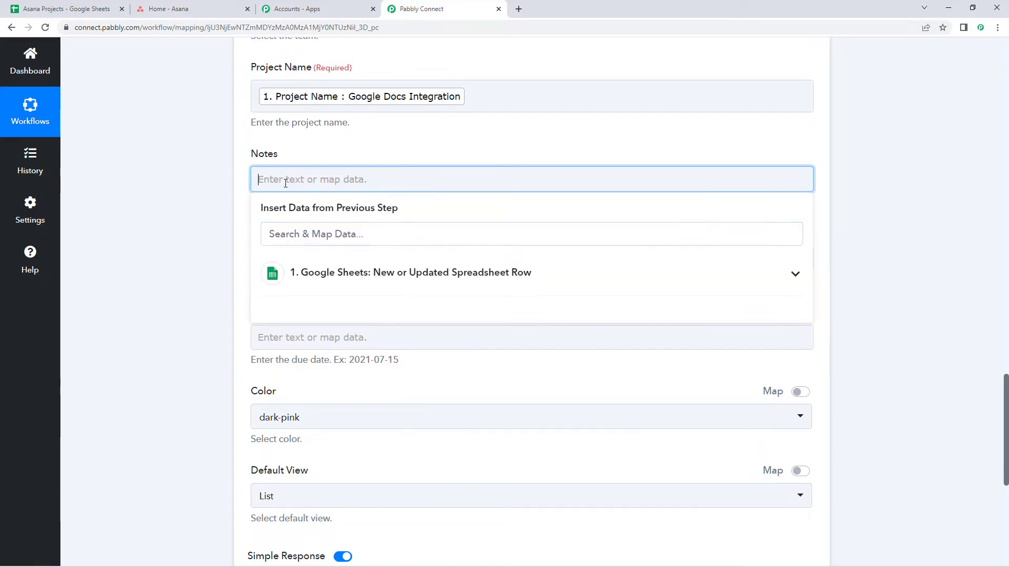
pyautogui.click(340, 285)
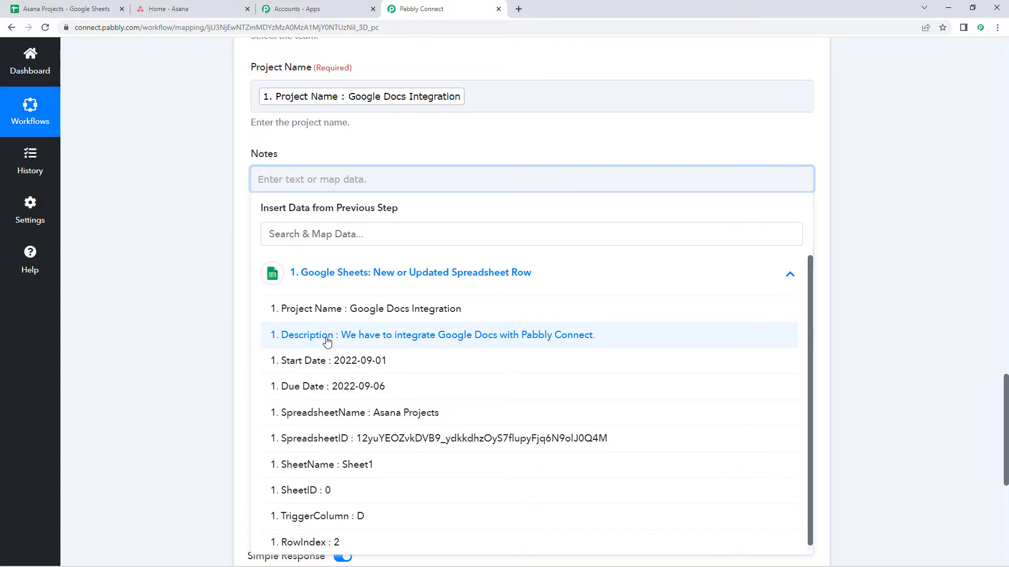
pyautogui.click(327, 341)
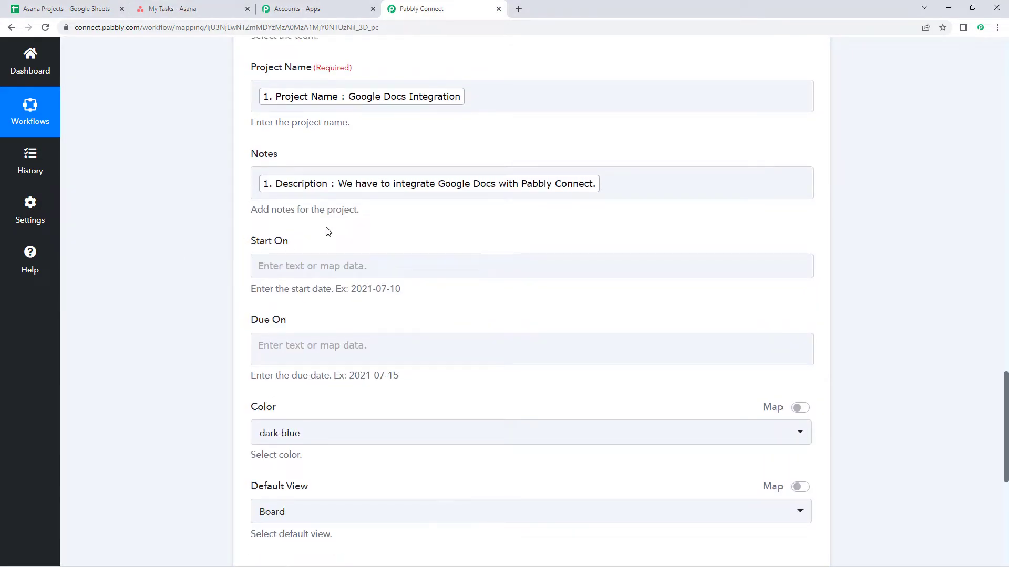
# Step: Map the Due On field to the Due Date value from the Google Sheets trigger
pyautogui.scroll(-2, 326, 231)
pyautogui.click(310, 235)
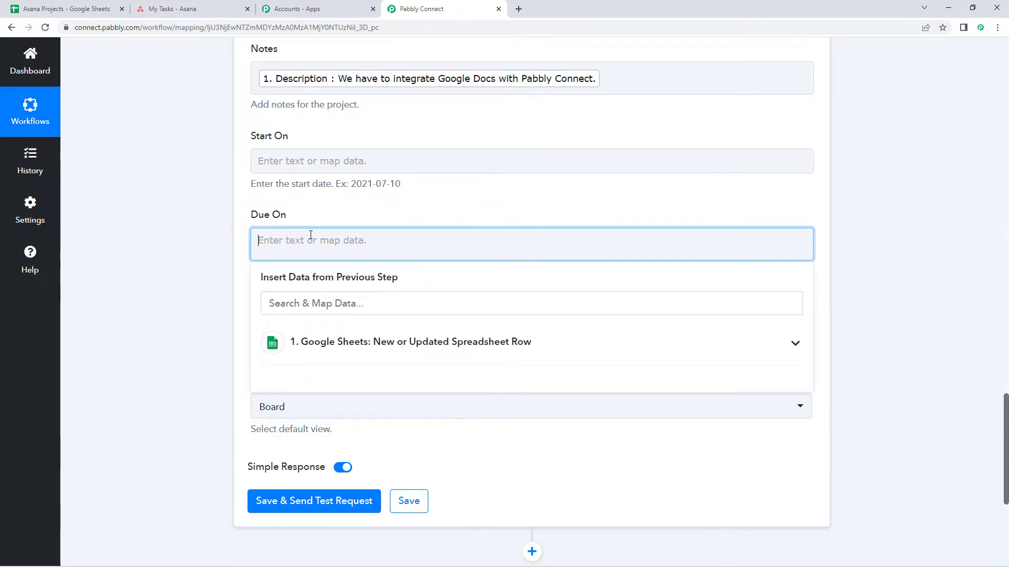
pyautogui.scroll(-2, 325, 236)
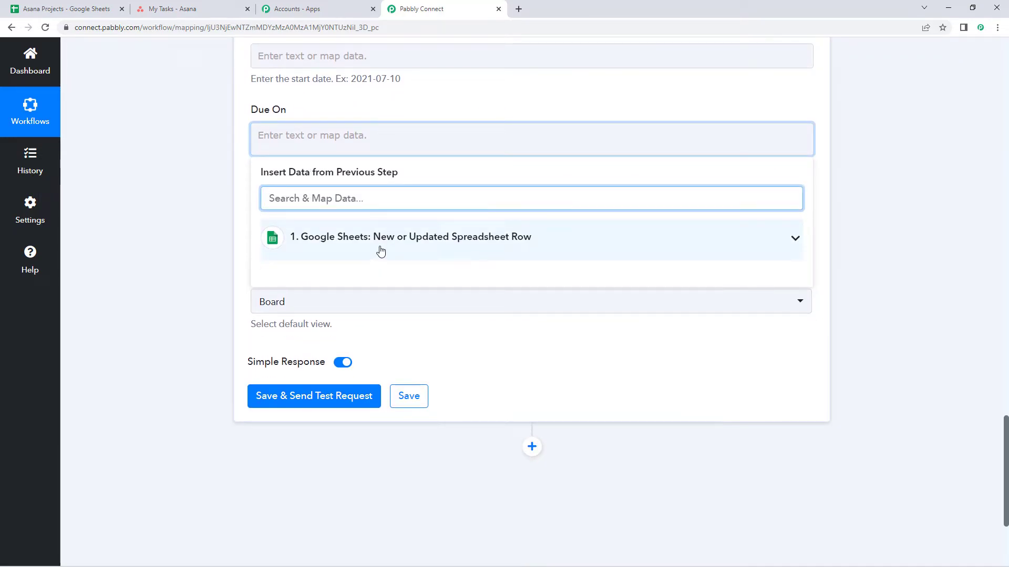
pyautogui.click(368, 236)
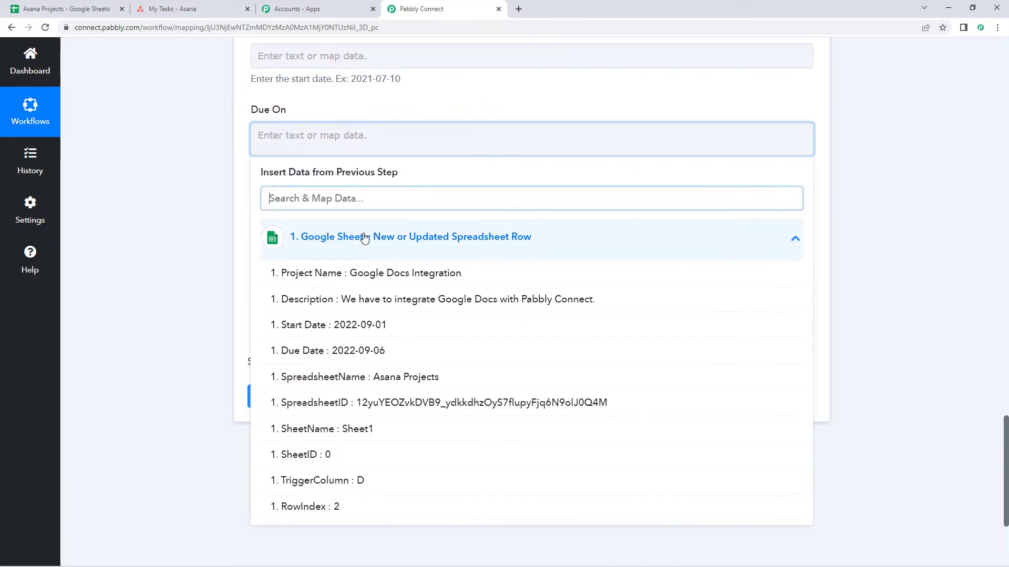
pyautogui.click(355, 351)
pyautogui.click(216, 260)
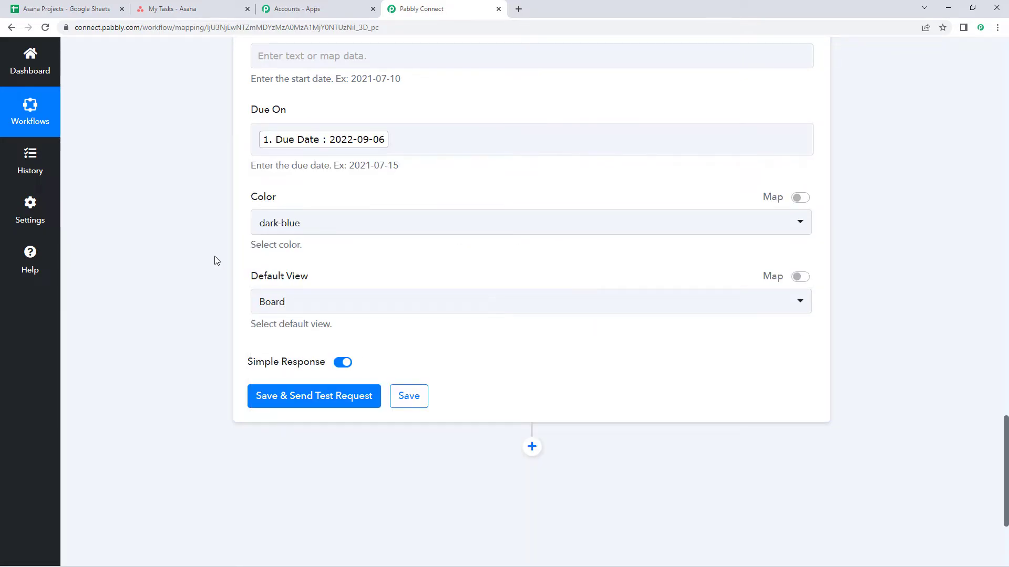
# Step: Set the new project's color to dark-teal and its default view to Board
pyautogui.scroll(1, 252, 228)
pyautogui.scroll(-1, 295, 223)
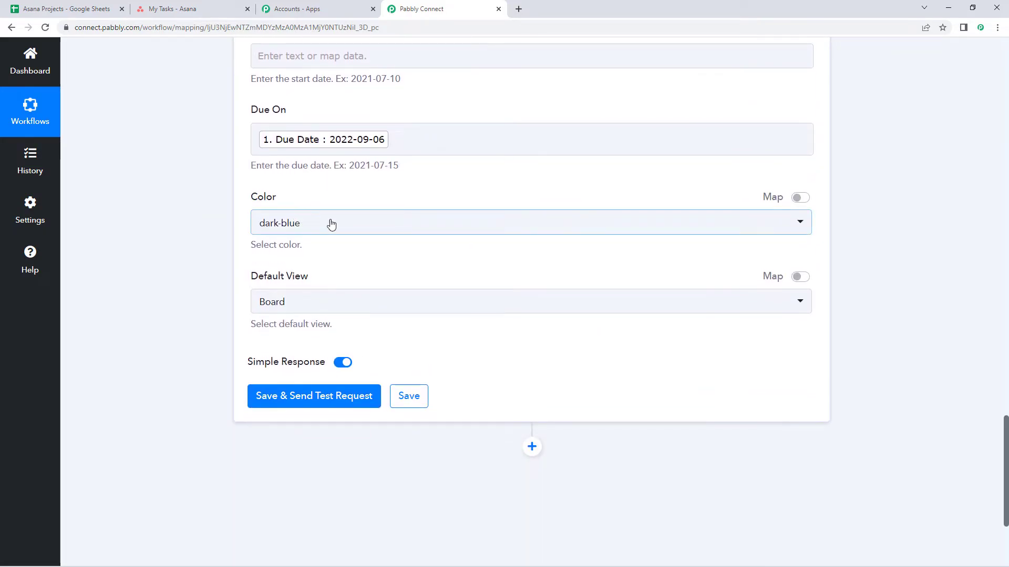
pyautogui.click(349, 225)
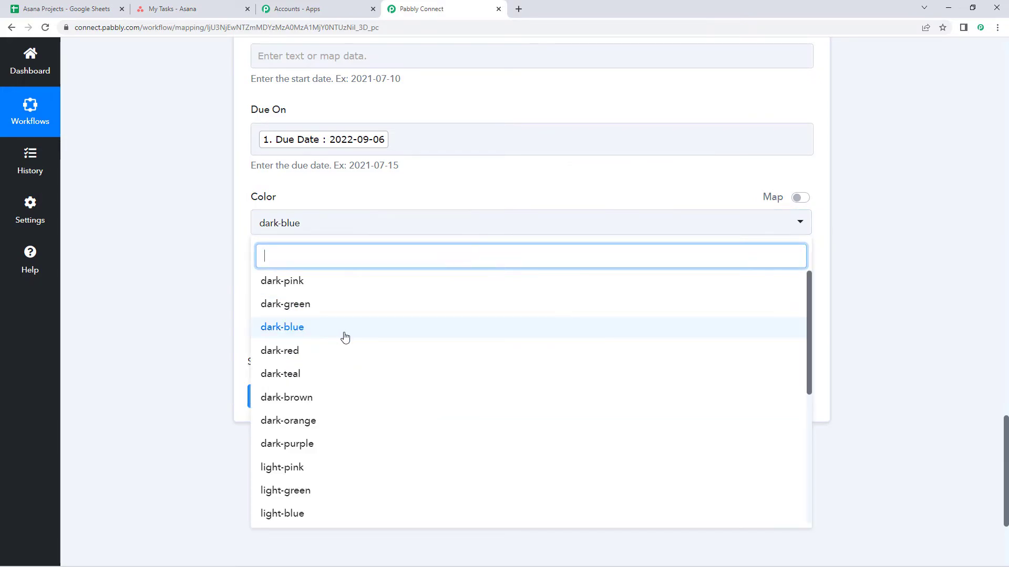
pyautogui.click(297, 376)
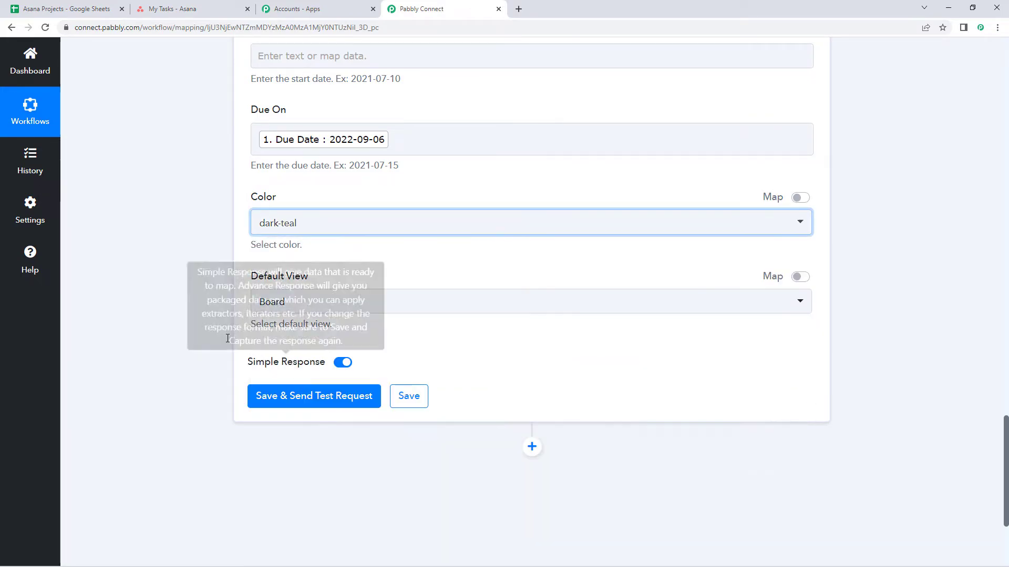
pyautogui.scroll(-1, 286, 270)
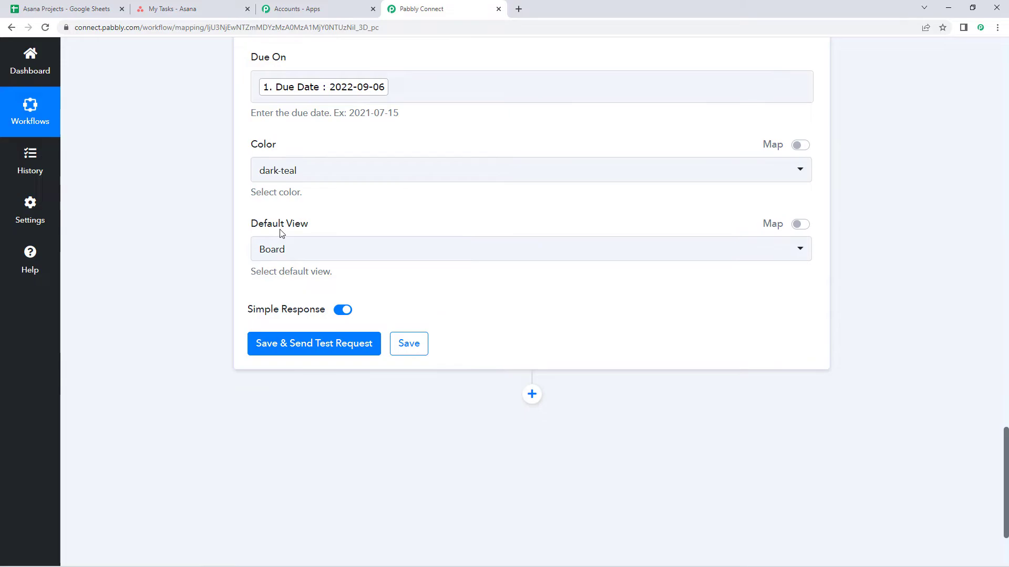
pyautogui.click(322, 255)
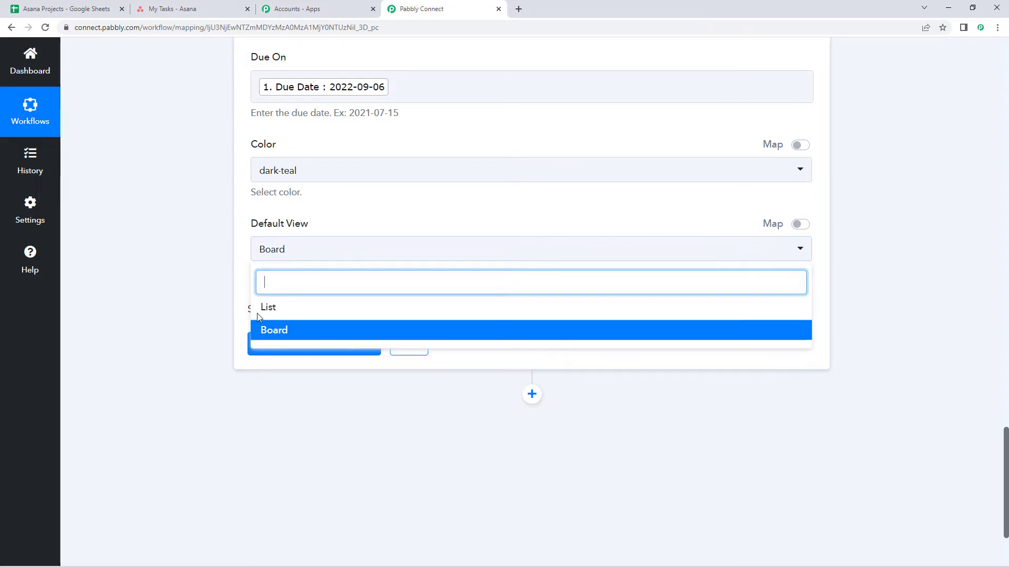
pyautogui.click(284, 330)
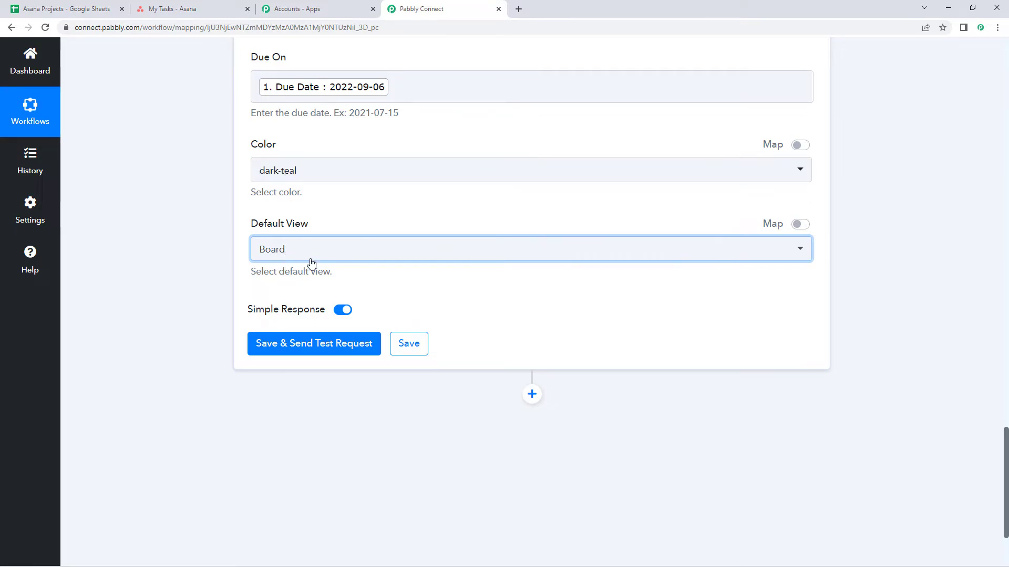
# Step: Save the Asana Create Project action with a test request and review the response received
pyautogui.click(317, 343)
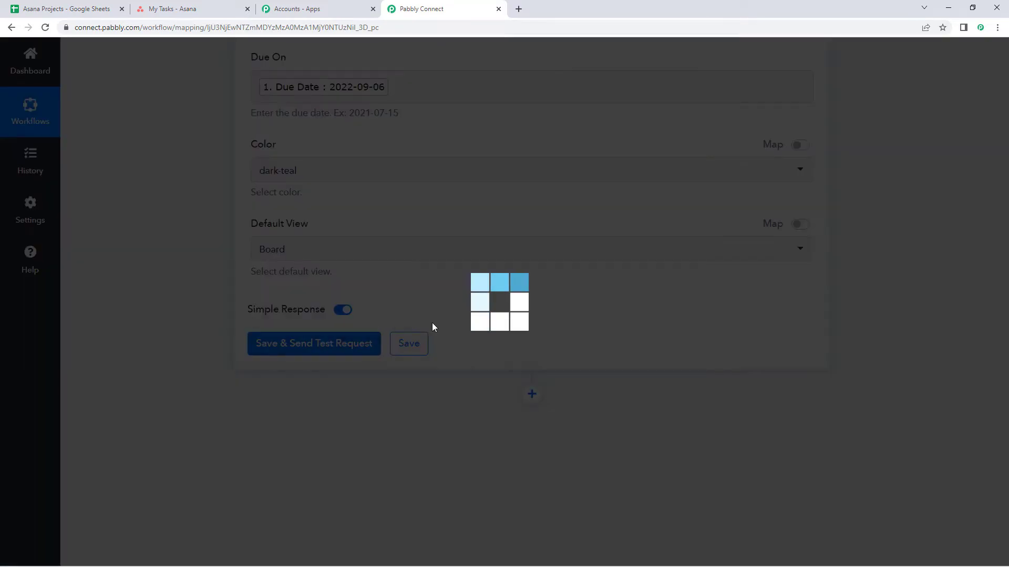
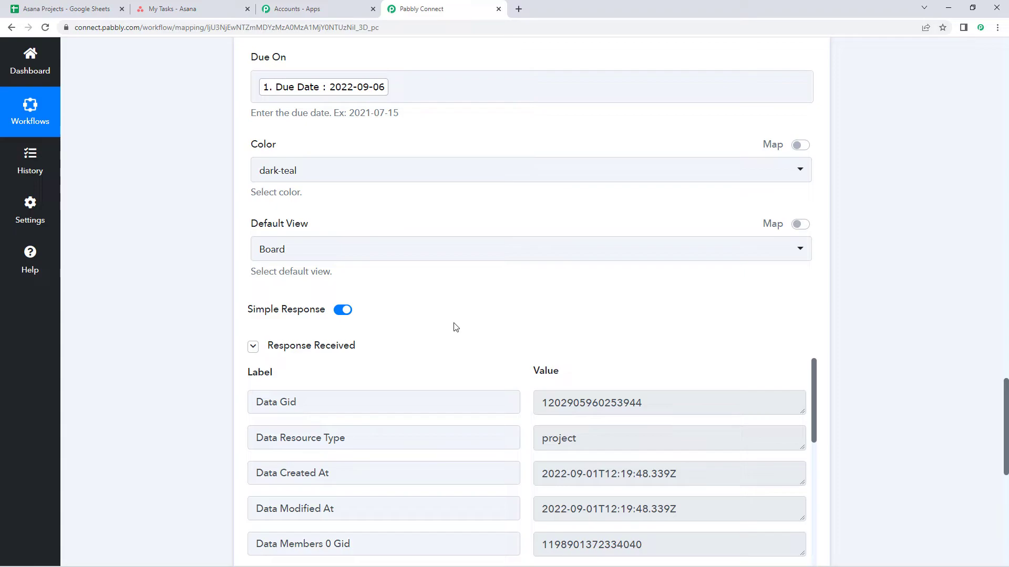
pyautogui.scroll(-2, 455, 327)
pyautogui.scroll(-2, 488, 281)
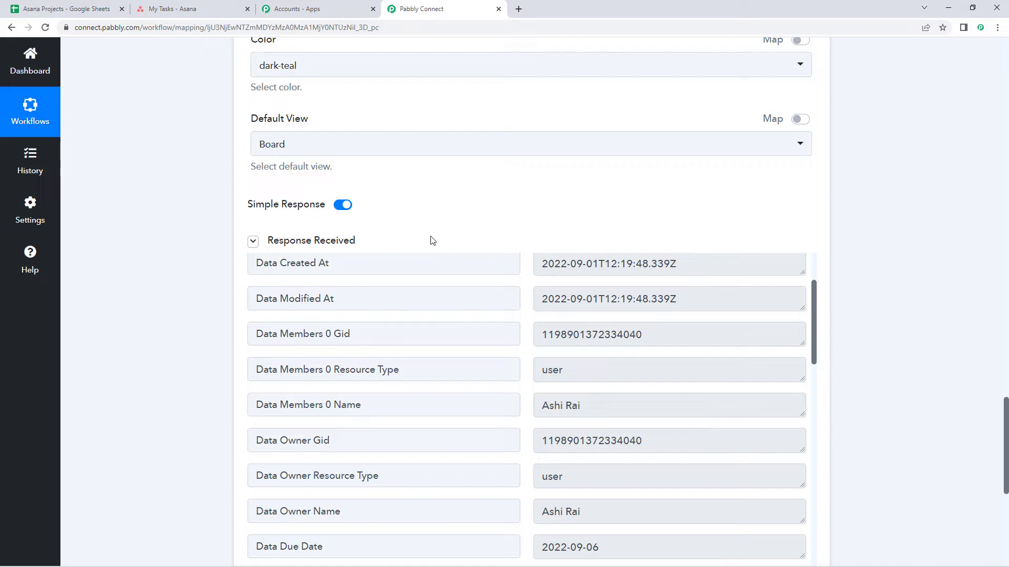
pyautogui.scroll(10, 408, 239)
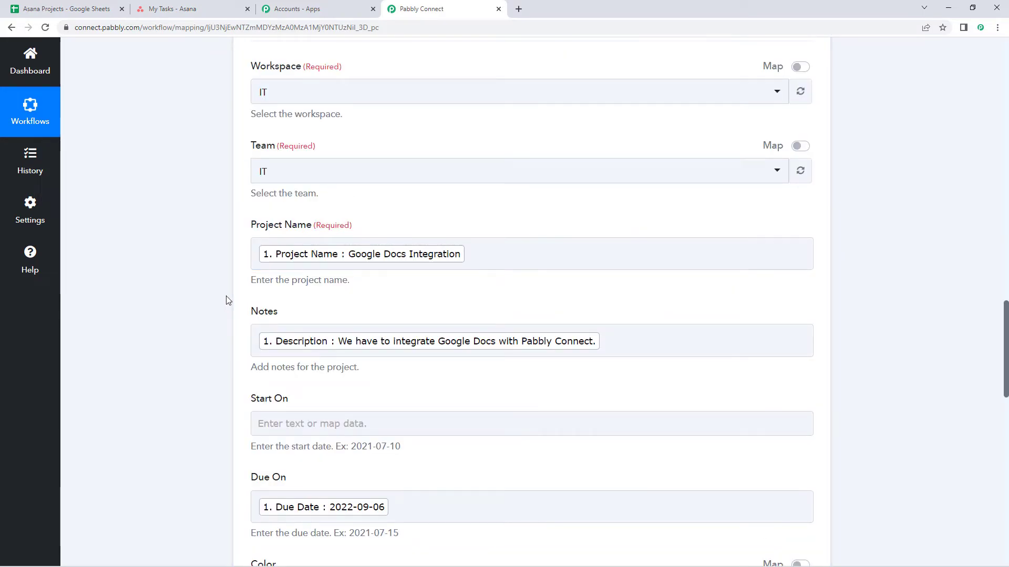
# Step: Open the Google Docs Integration project in Asana and examine the description in its overview
pyautogui.click(191, 7)
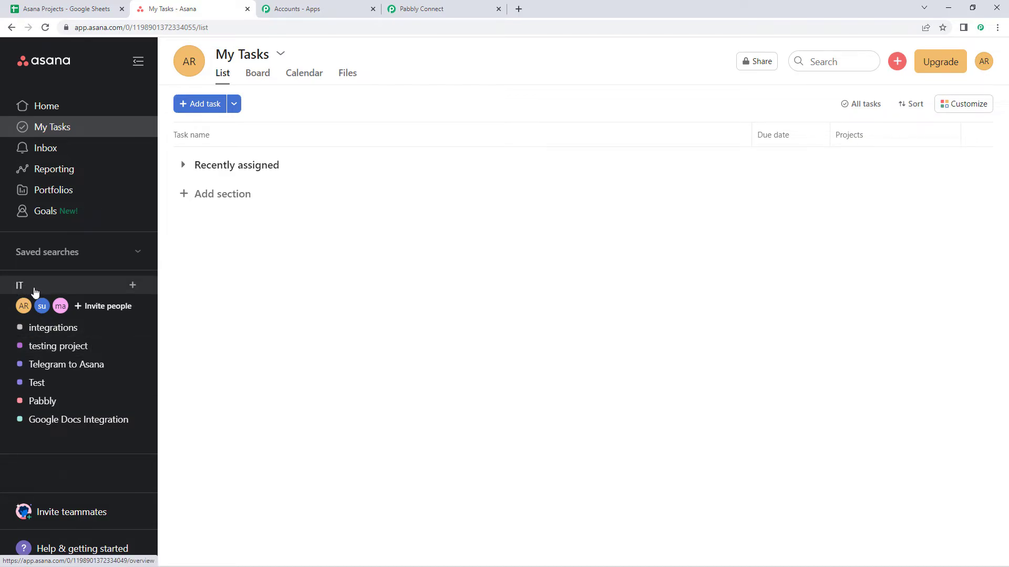
pyautogui.click(57, 420)
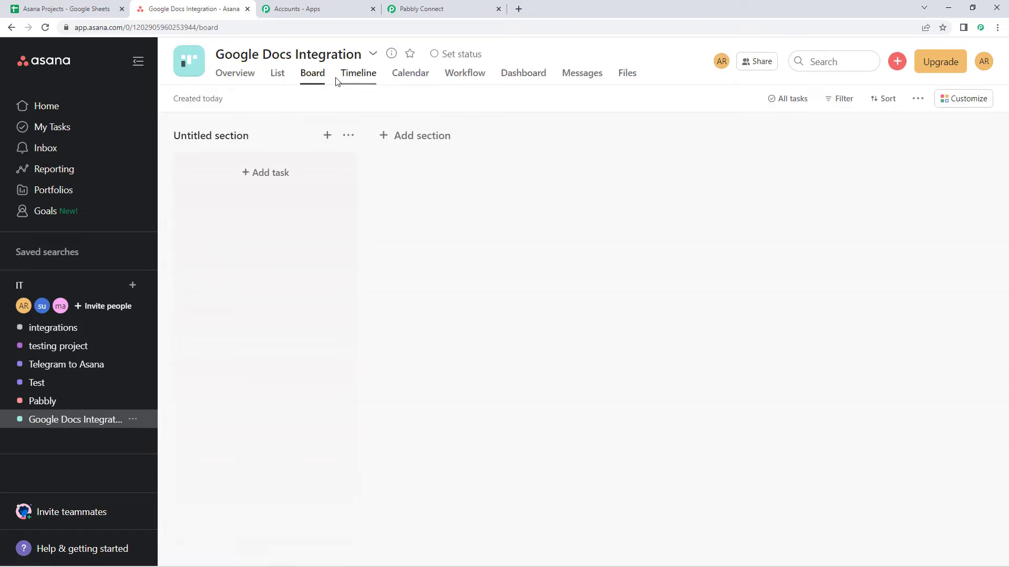
pyautogui.click(242, 78)
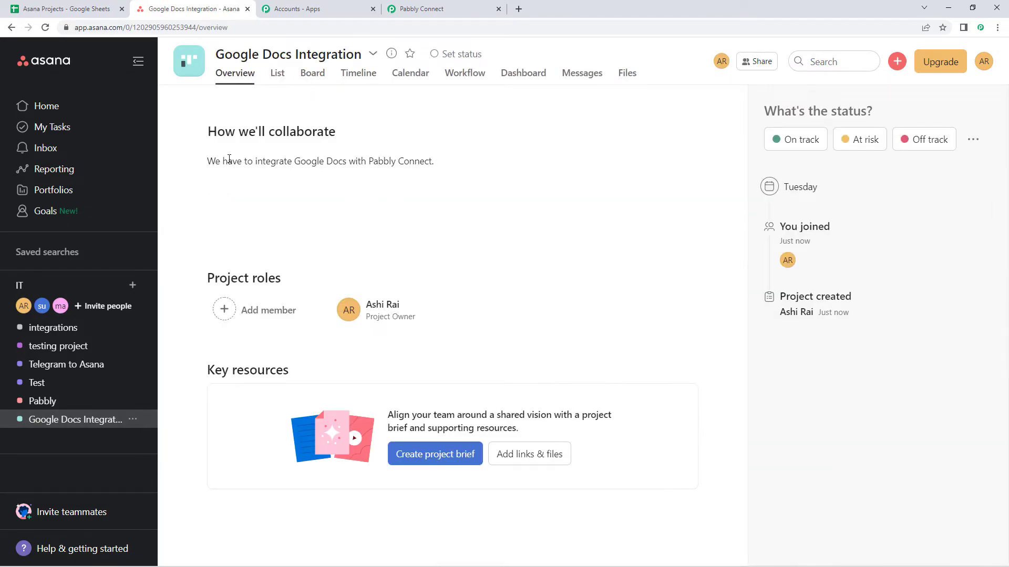
pyautogui.click(229, 159)
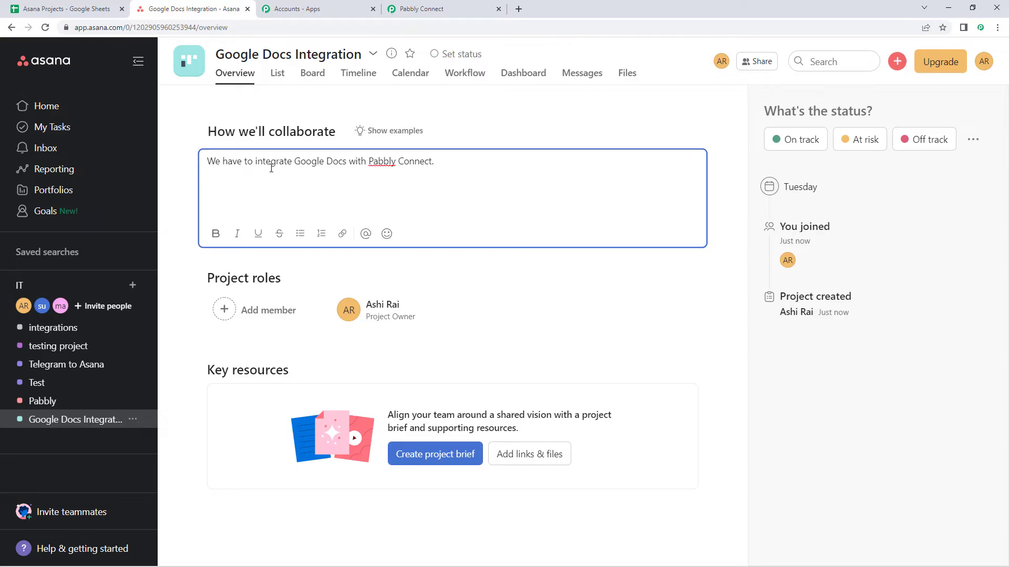
pyautogui.click(504, 139)
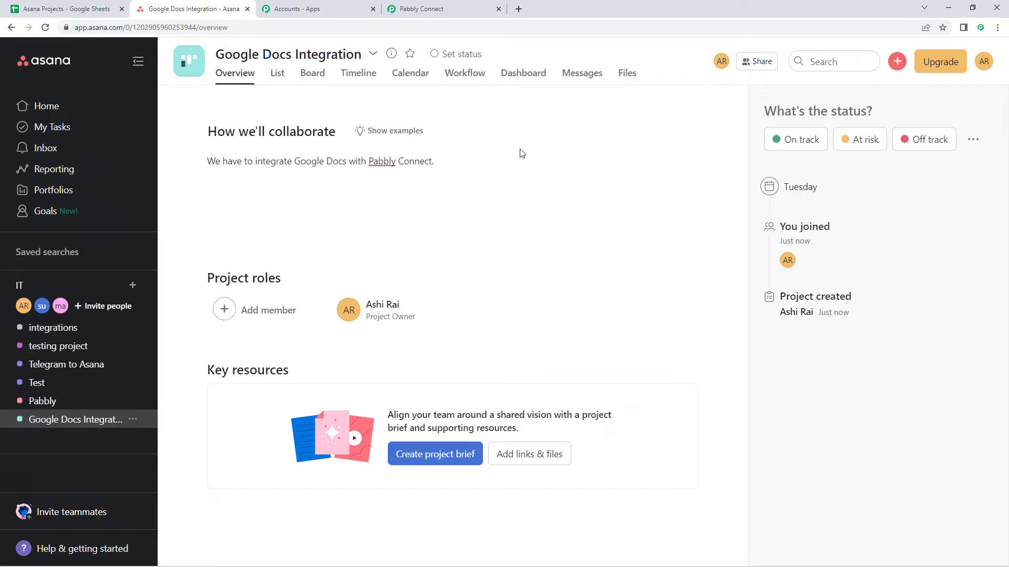
# Step: Return to Pabbly Connect and collapse the trigger and action steps of the Google Sheets to Asana workflow
pyautogui.click(441, 9)
pyautogui.scroll(3, 819, 228)
pyautogui.scroll(10, 830, 201)
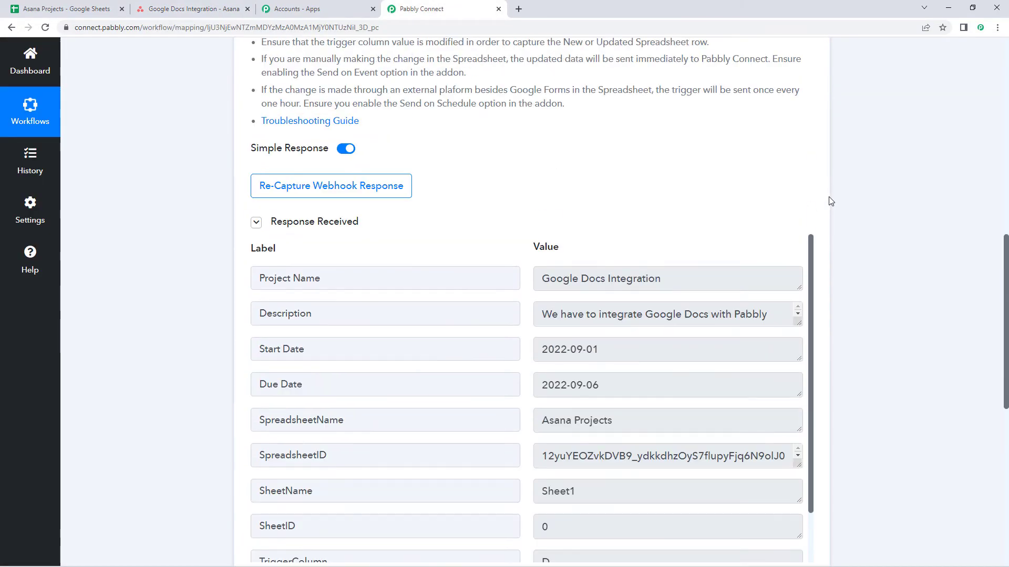
pyautogui.scroll(6, 824, 158)
pyautogui.click(812, 133)
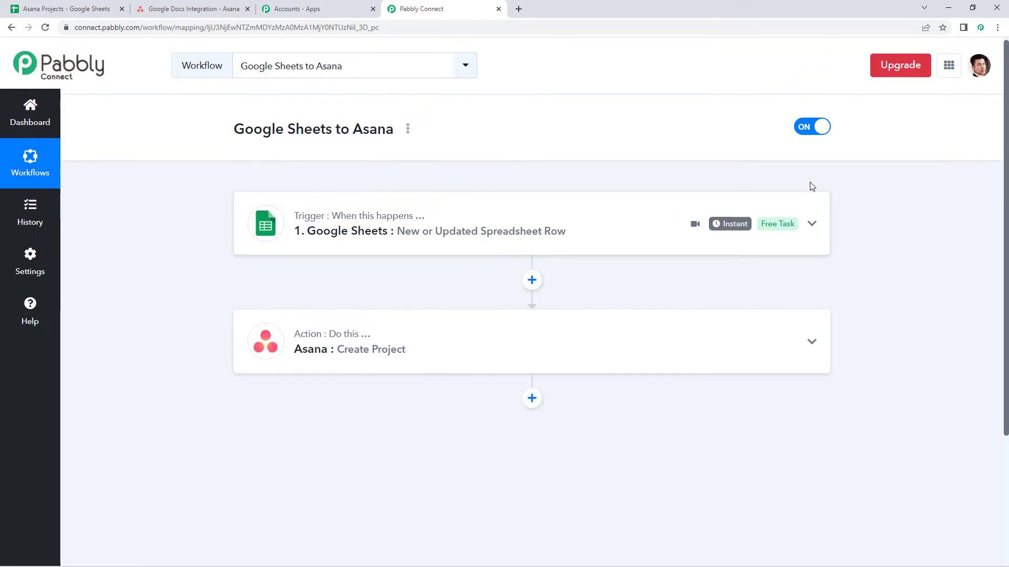
pyautogui.scroll(-1, 434, 187)
# Step: Switch to the Asana Projects spreadsheet and enter "Test Project" as the project name in cell A3
pyautogui.click(63, 9)
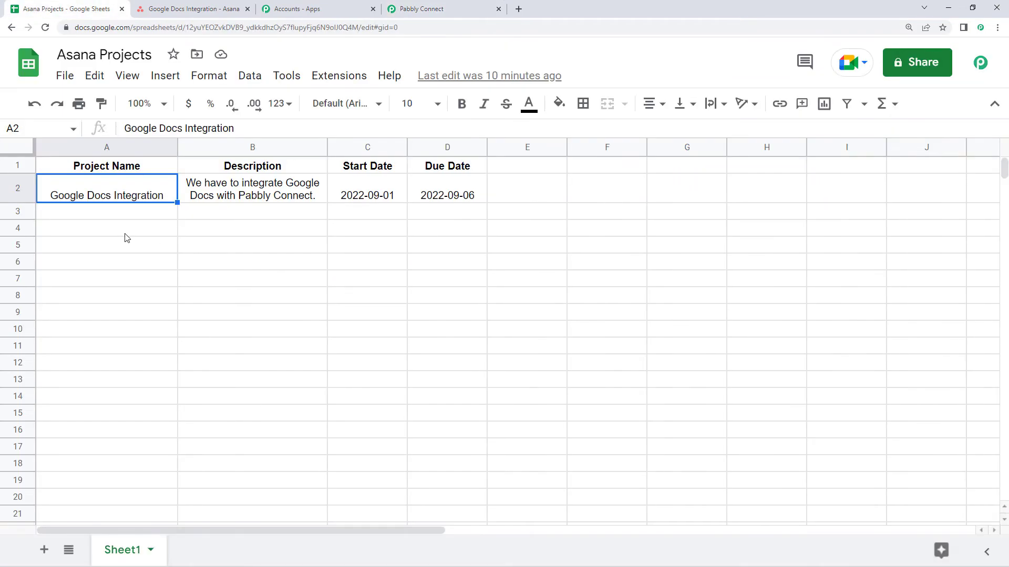
pyautogui.click(126, 216)
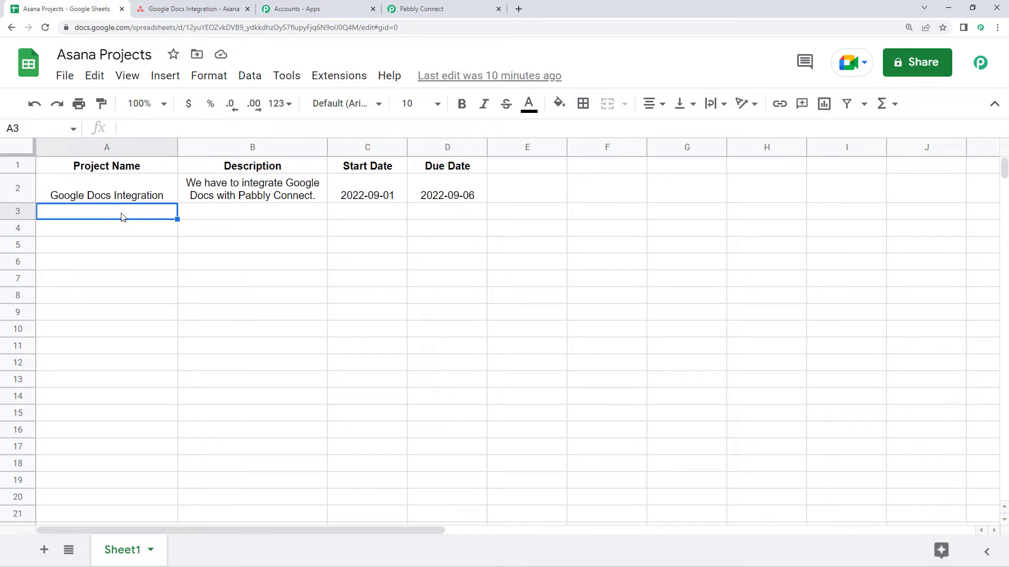
pyautogui.write('Tes')
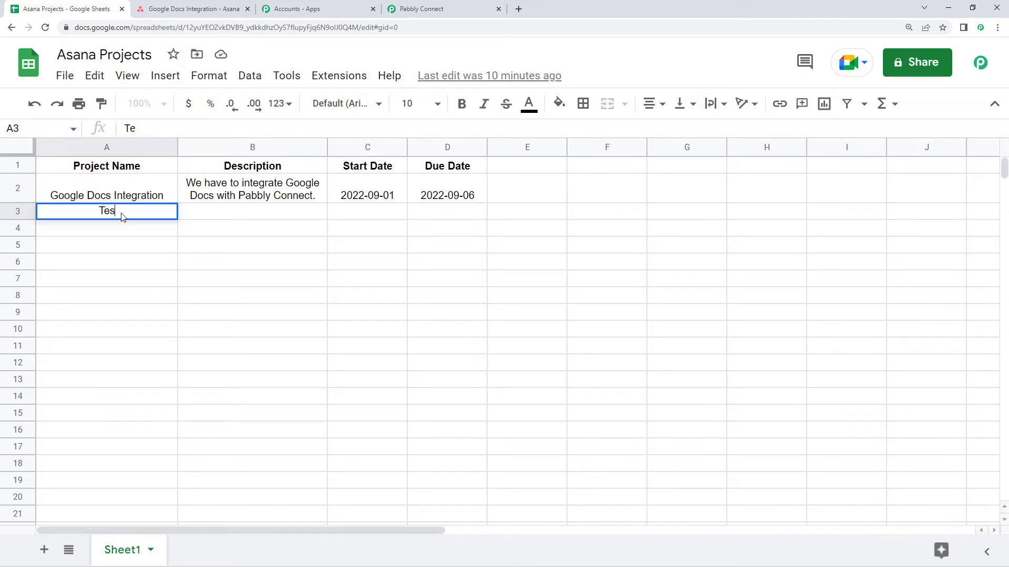
pyautogui.write('t Project')
pyautogui.press('Tab')
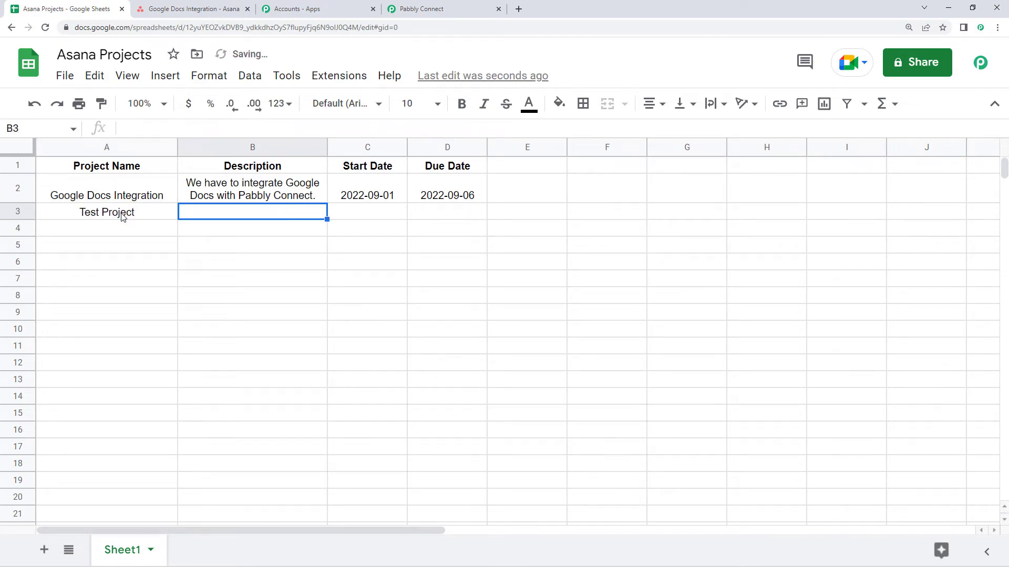
# Step: Enter "We are just testing this automation." as the description in cell B3
pyautogui.write('We are ')
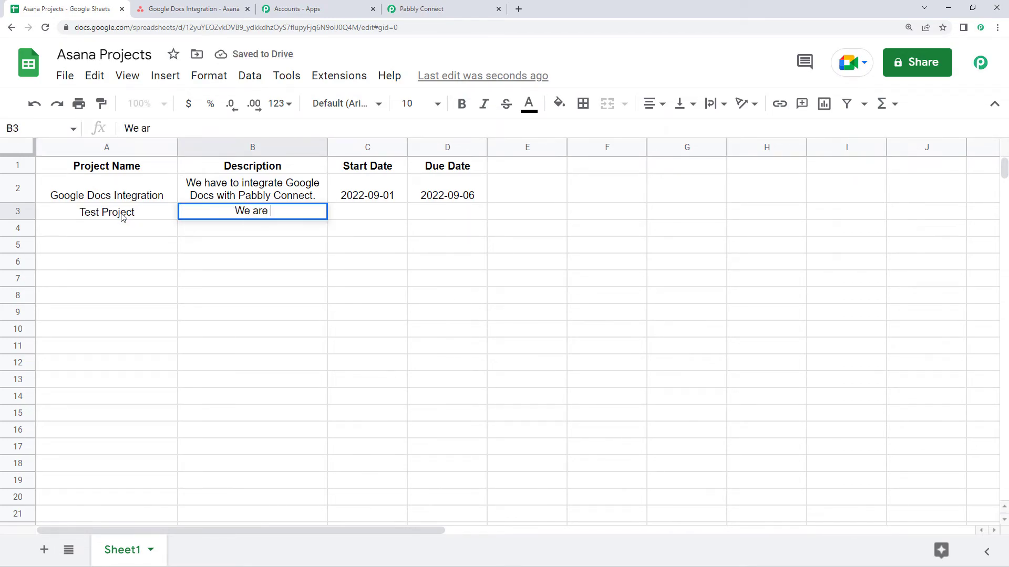
pyautogui.write('just testin')
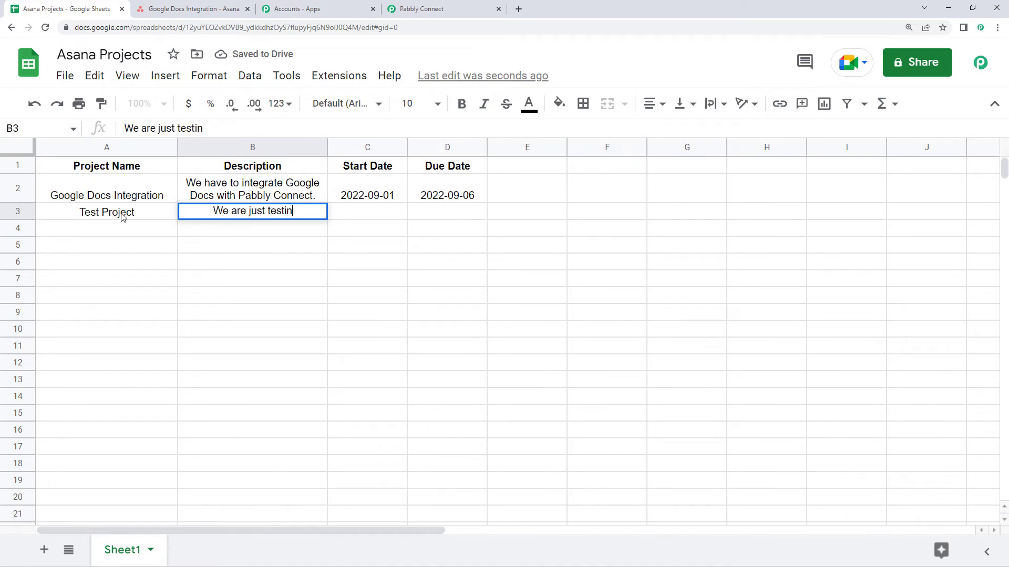
pyautogui.write('g this automation.')
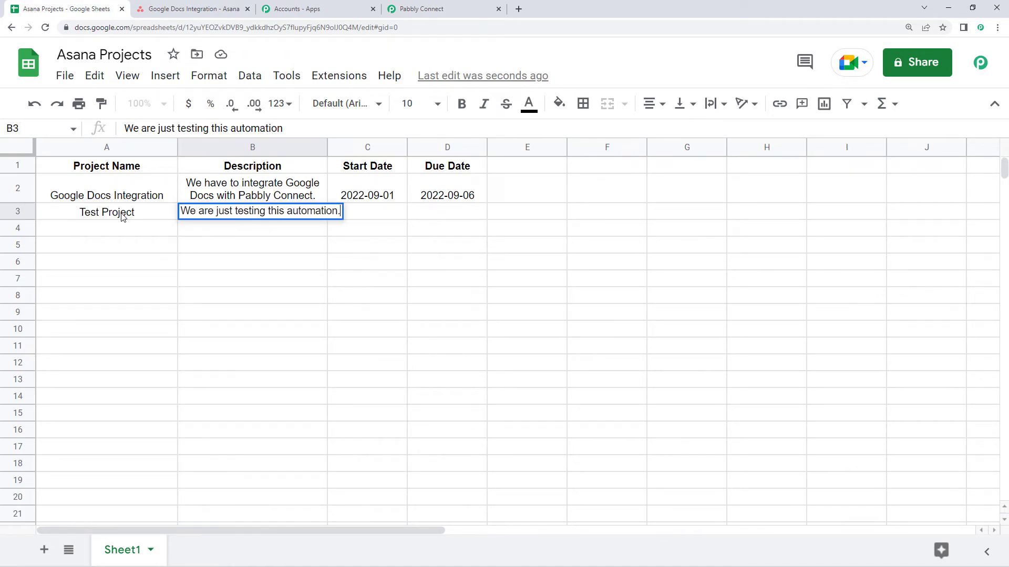
pyautogui.press('Tab')
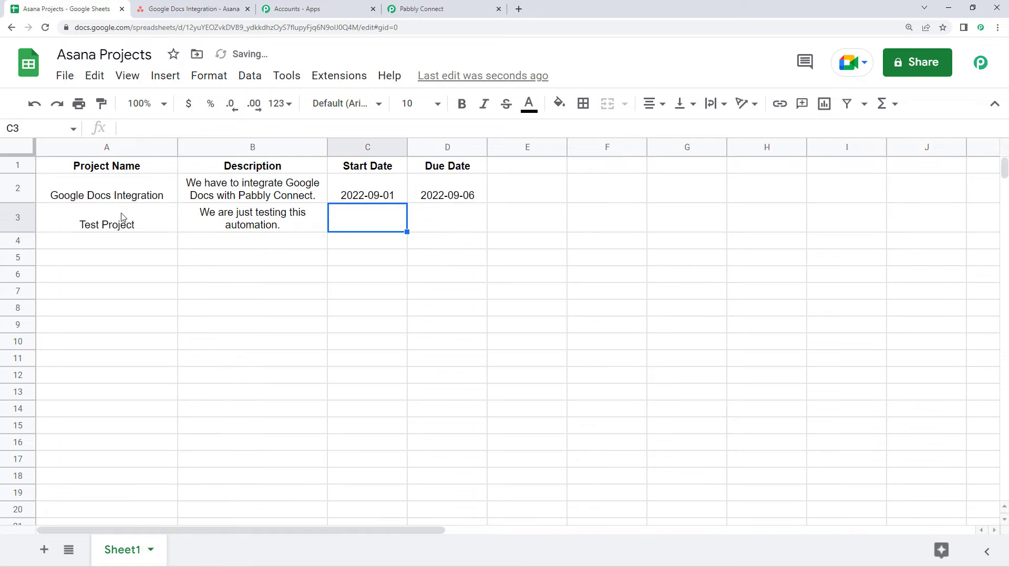
# Step: Enter 2022-09-02 as the start date in cell C3
pyautogui.write('02-')
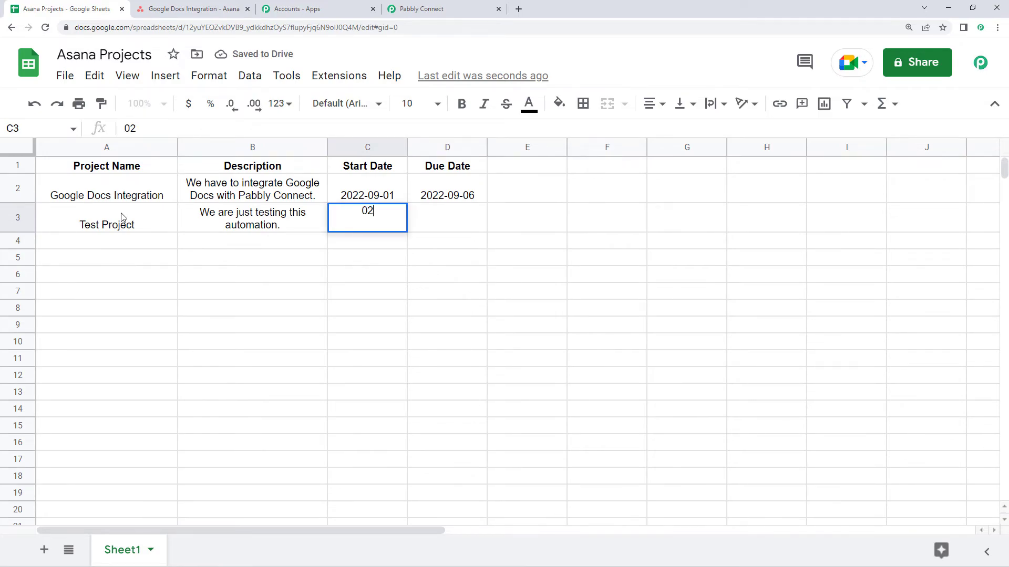
pyautogui.press('BackSpace')
pyautogui.press('BackSpace')
pyautogui.press('BackSpace')
pyautogui.write('2022')
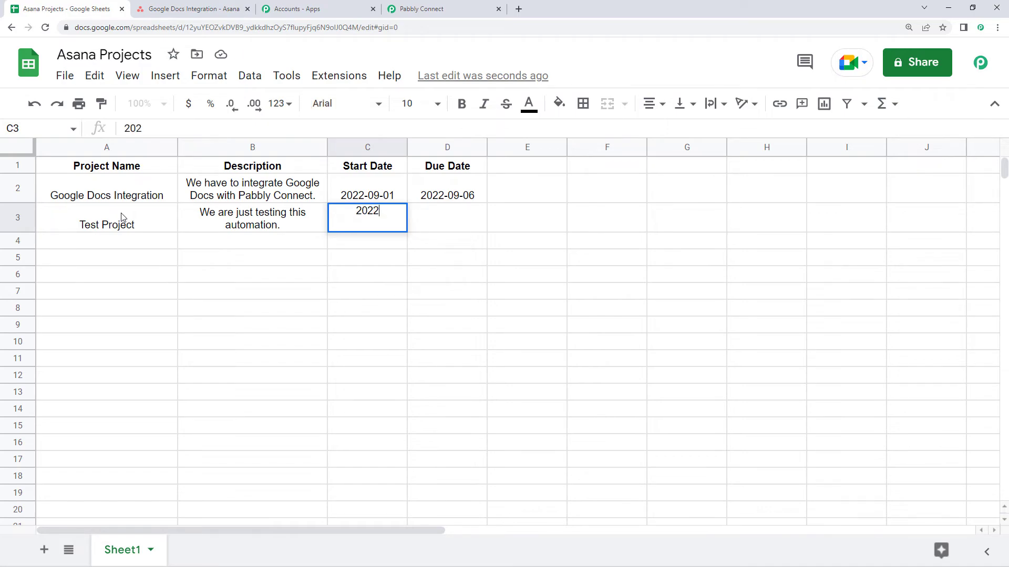
pyautogui.write('-09-02')
pyautogui.press('Tab')
# Step: Enter 2022-09-10 as the due date in cell D3
pyautogui.write('02')
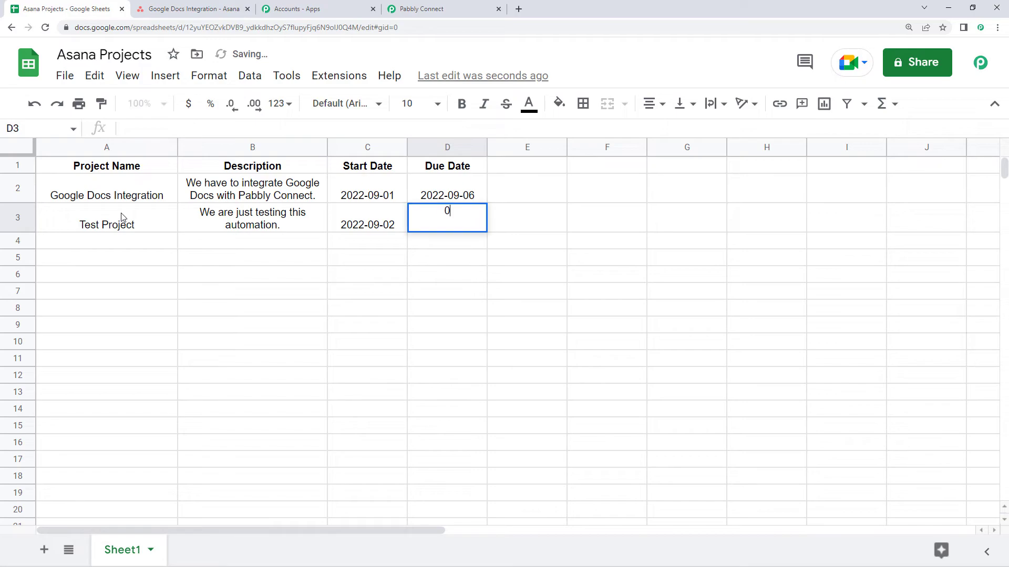
pyautogui.press('BackSpace')
pyautogui.press('BackSpace')
pyautogui.write('2022')
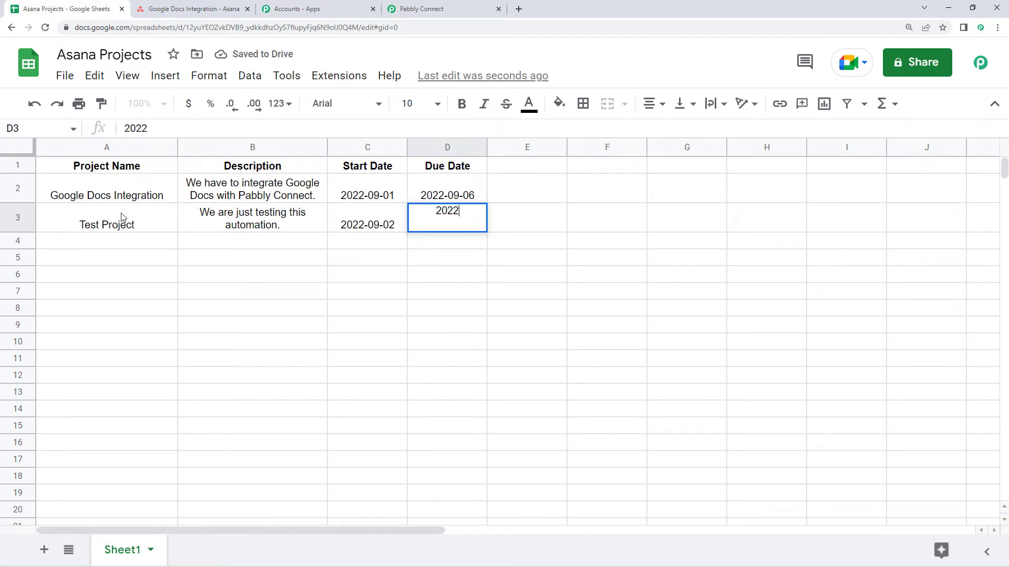
pyautogui.write('-0910')
pyautogui.hotkey('shift', 'Tab')
pyautogui.hotkey('shift', 'Tab')
pyautogui.press('Tab')
pyautogui.press('Tab')
pyautogui.press('Return')
pyautogui.write('-')
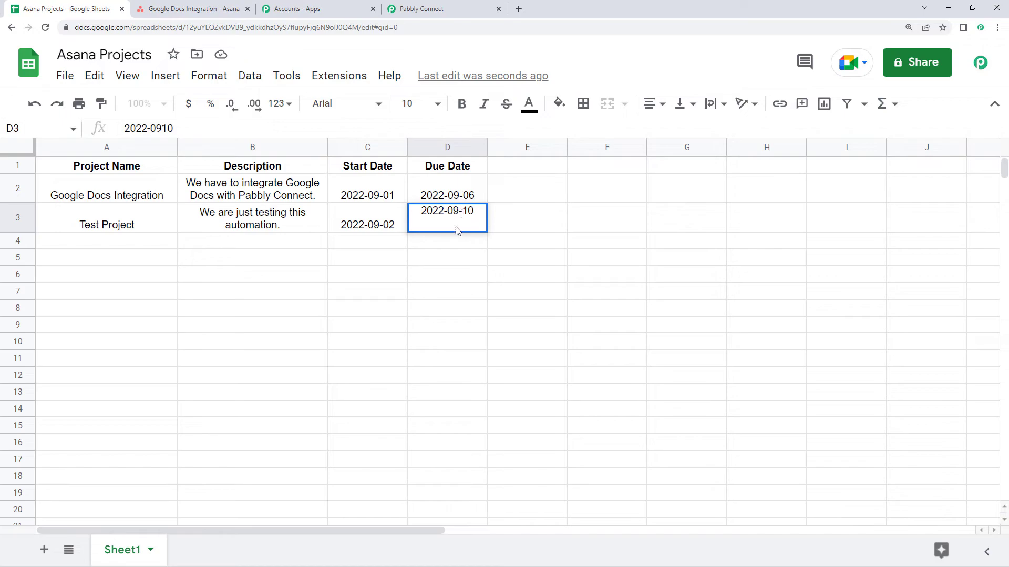
pyautogui.click(447, 274)
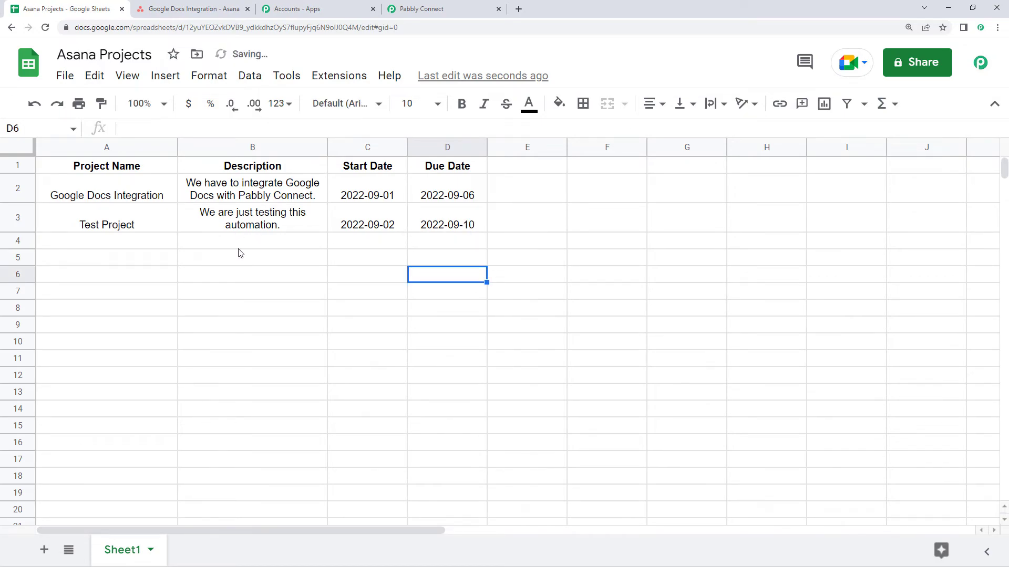
# Step: Switch to Asana and open the overview of Test Project to check its description and due date
pyautogui.click(237, 243)
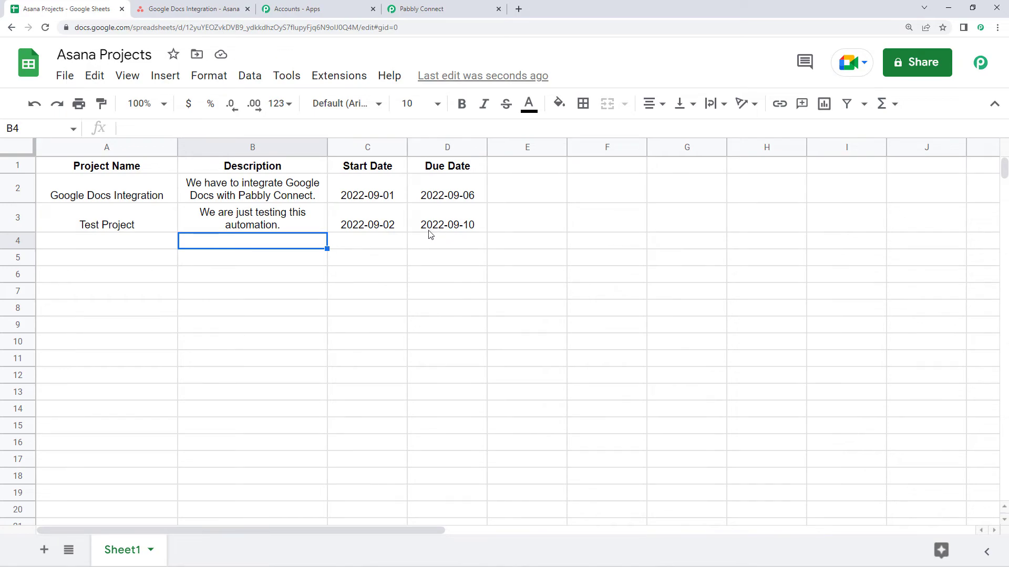
pyautogui.click(180, 7)
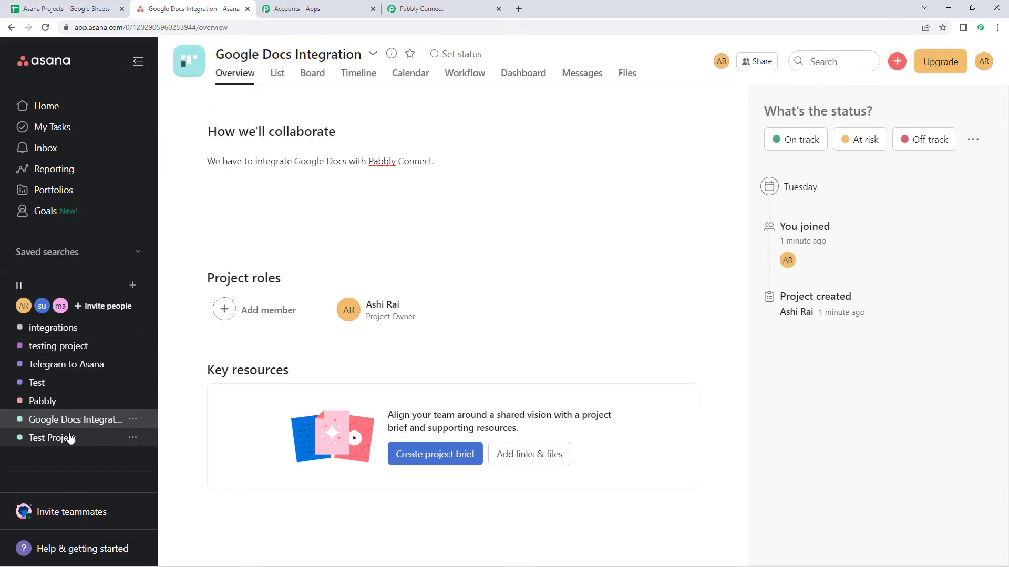
pyautogui.click(82, 440)
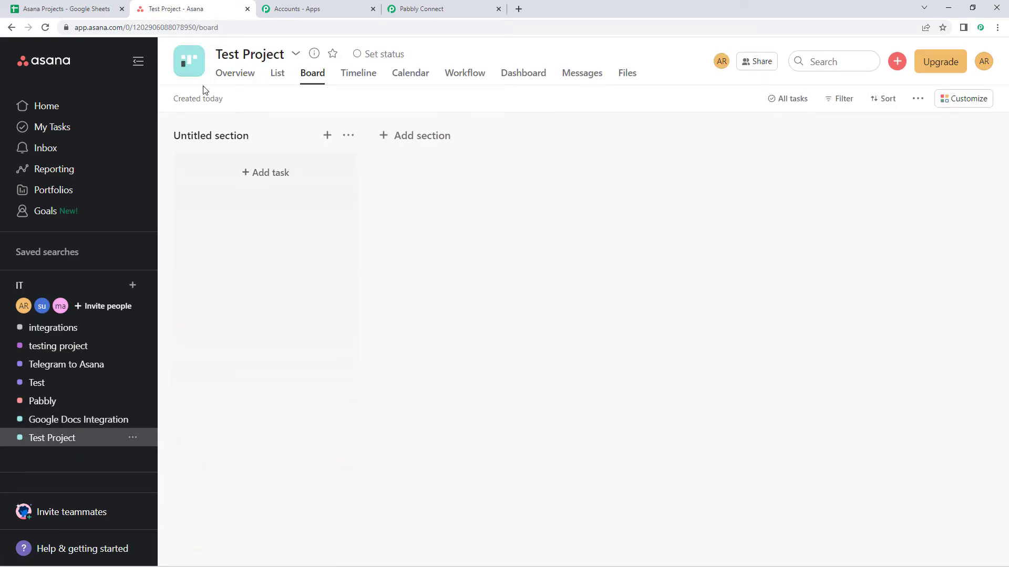
pyautogui.click(231, 78)
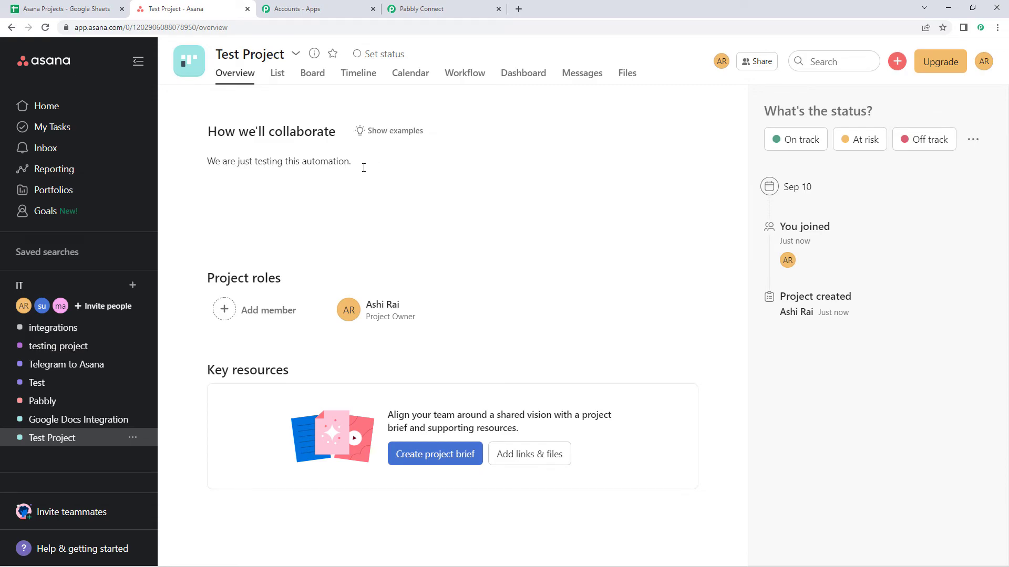
# Step: Return to Pabbly Connect and review the Google Sheets to Asana workflow's trigger and action
pyautogui.click(461, 11)
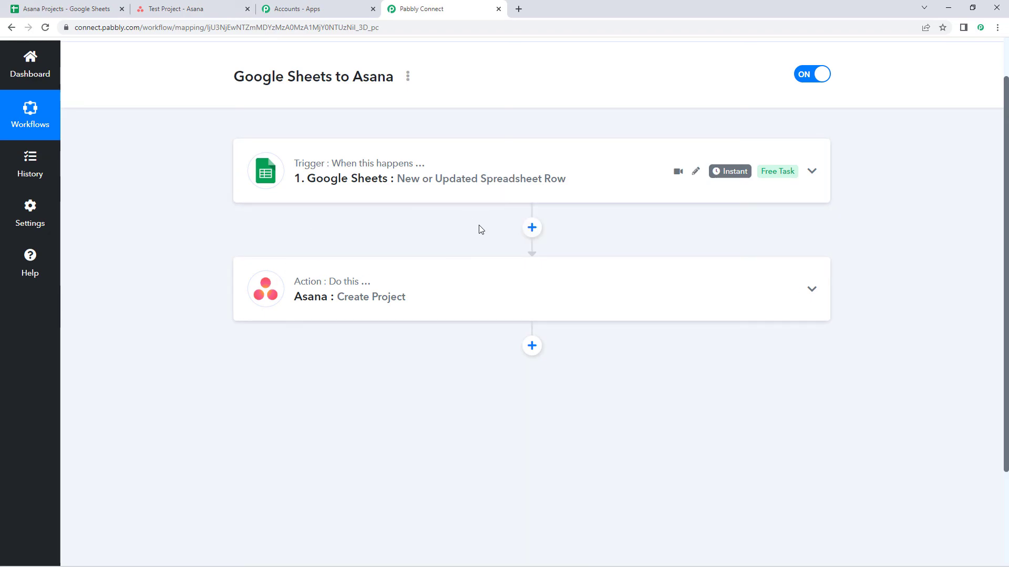
pyautogui.scroll(2, 478, 229)
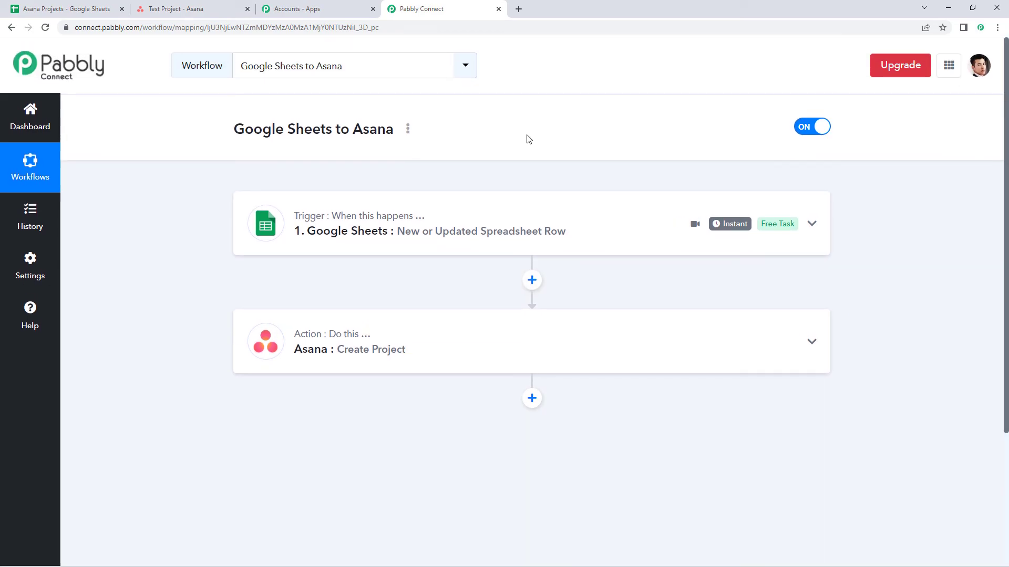